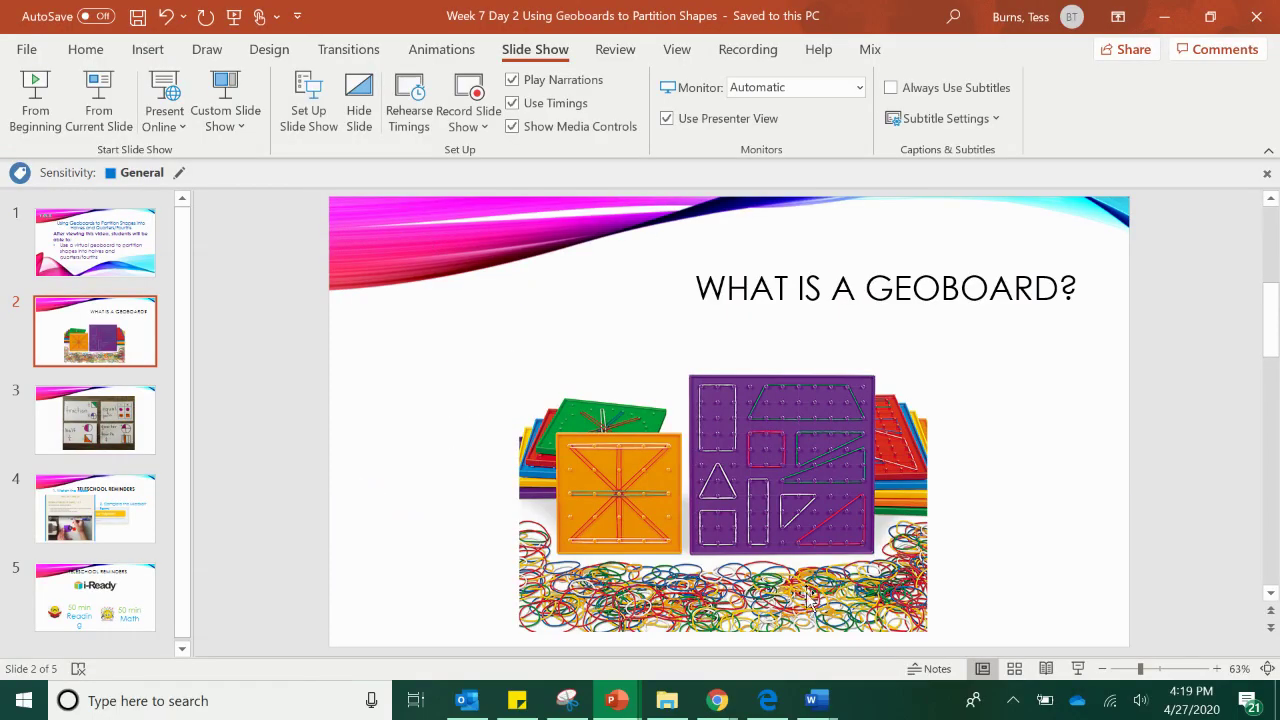
# Step: Bring up the Geoboard page and clear every rubber band off the board with Start Over
pyautogui.moveTo(712, 708)
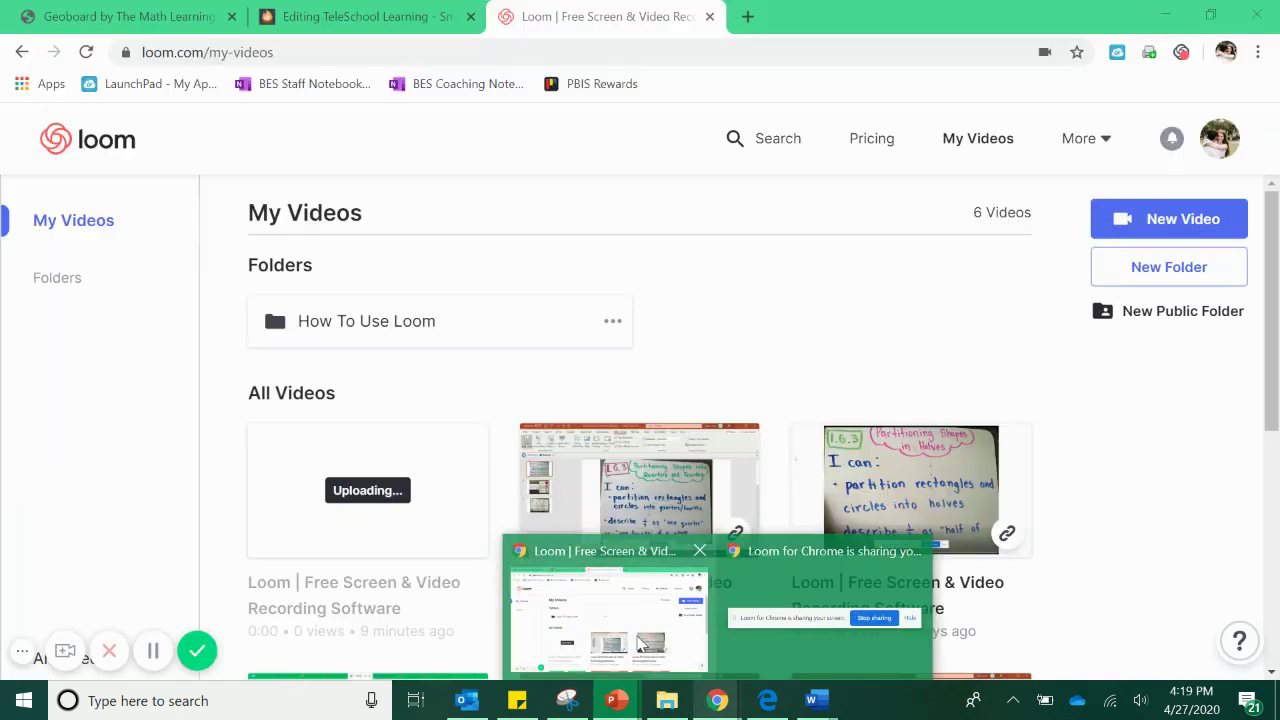
pyautogui.click(645, 645)
pyautogui.click(155, 14)
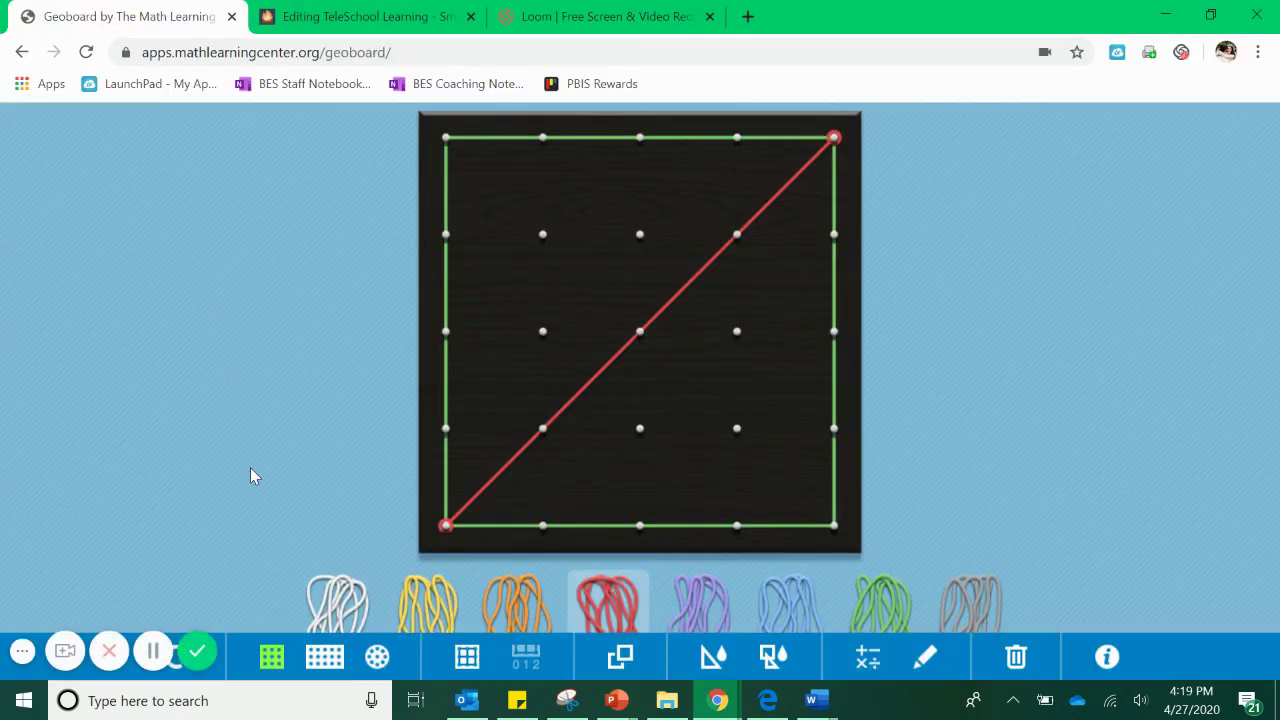
pyautogui.click(22, 652)
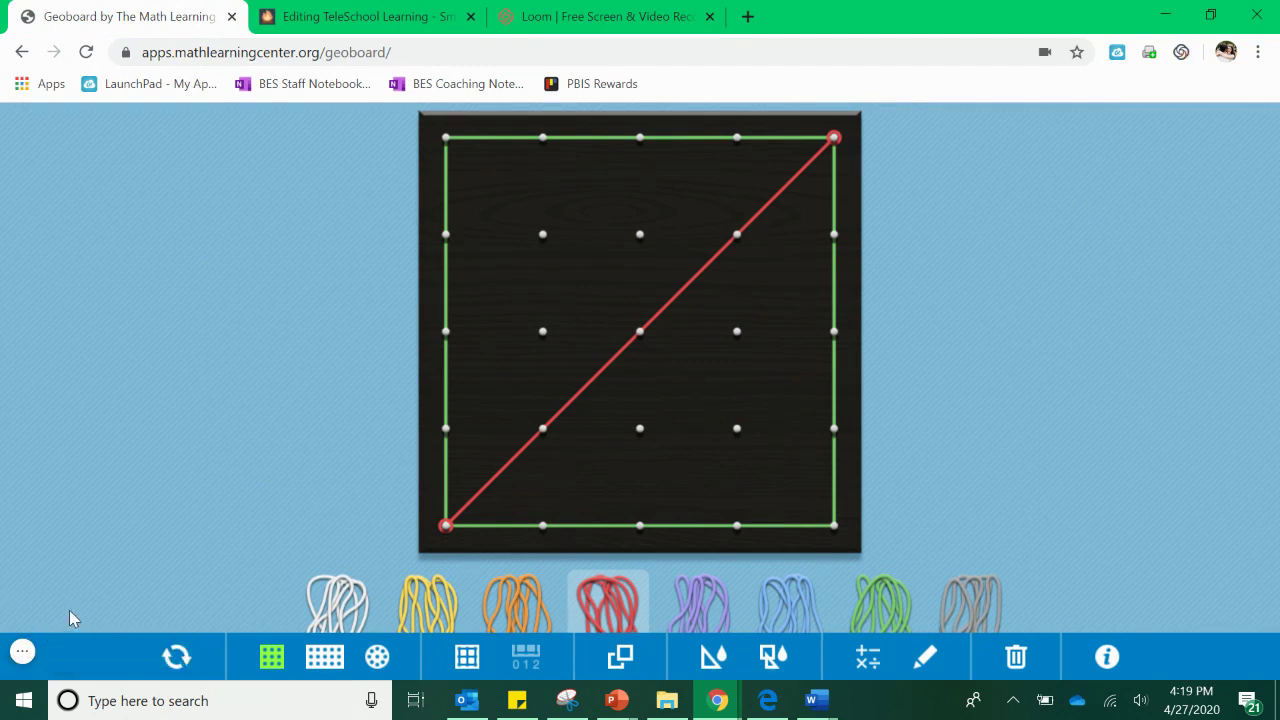
pyautogui.click(176, 662)
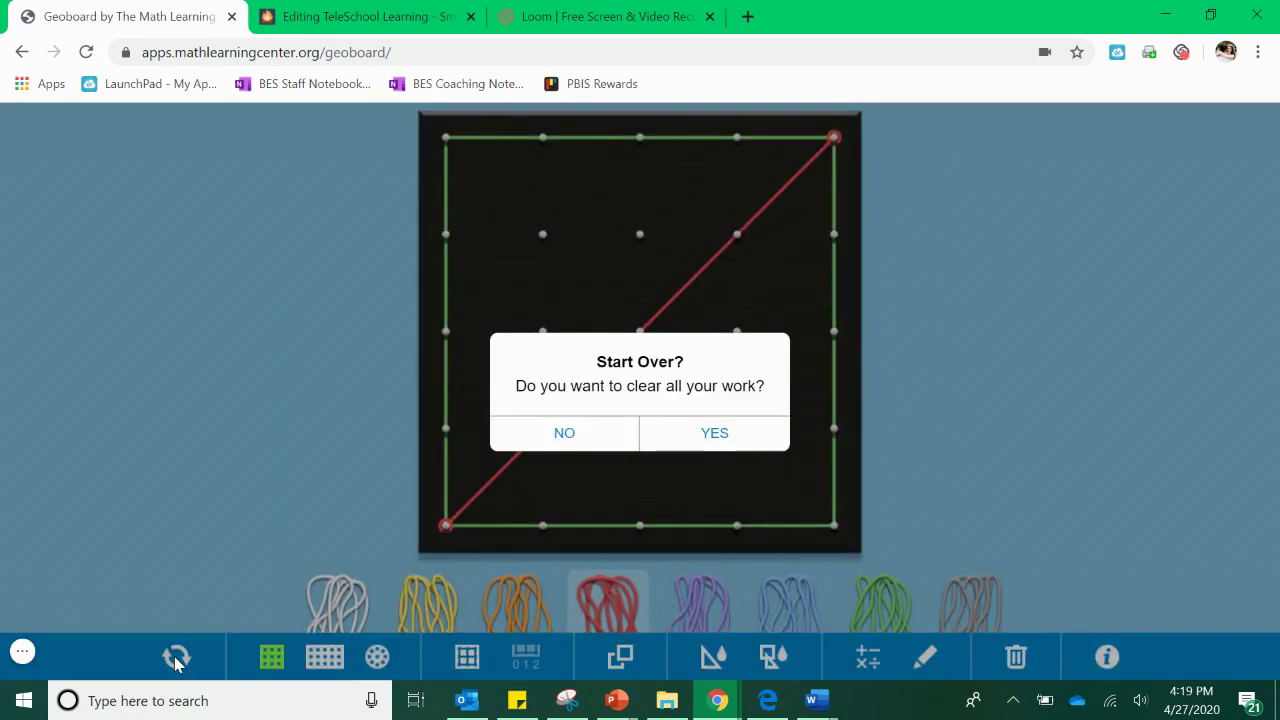
pyautogui.click(714, 436)
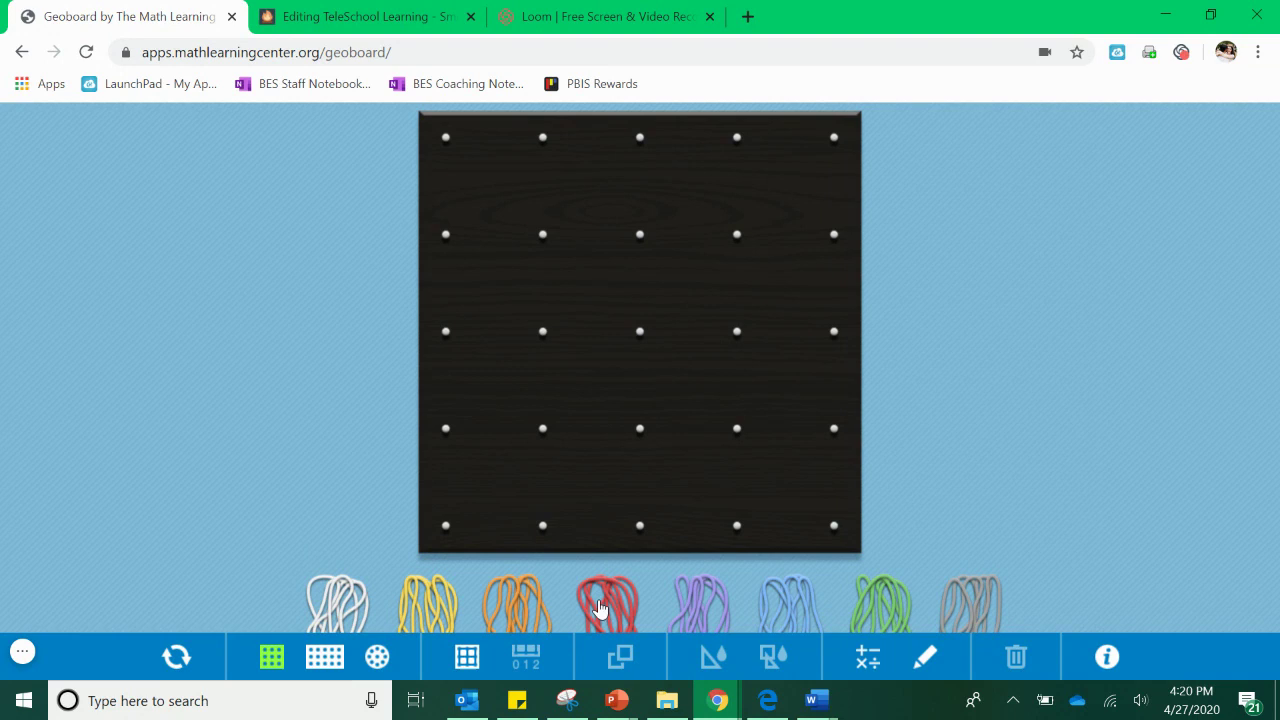
# Step: Stretch a green band around the four outer corner pegs into a large square
pyautogui.moveTo(874, 603); pyautogui.dragTo(450, 141)
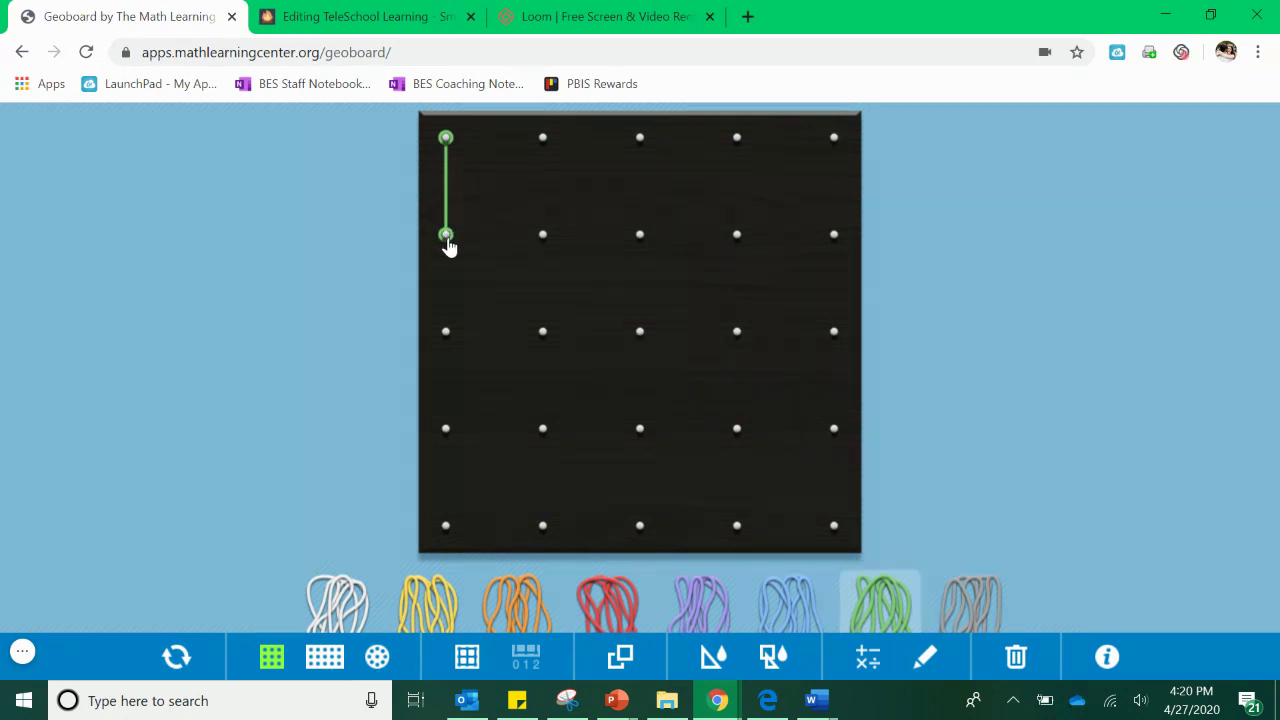
pyautogui.moveTo(447, 246); pyautogui.dragTo(840, 539)
pyautogui.moveTo(680, 380); pyautogui.dragTo(441, 541)
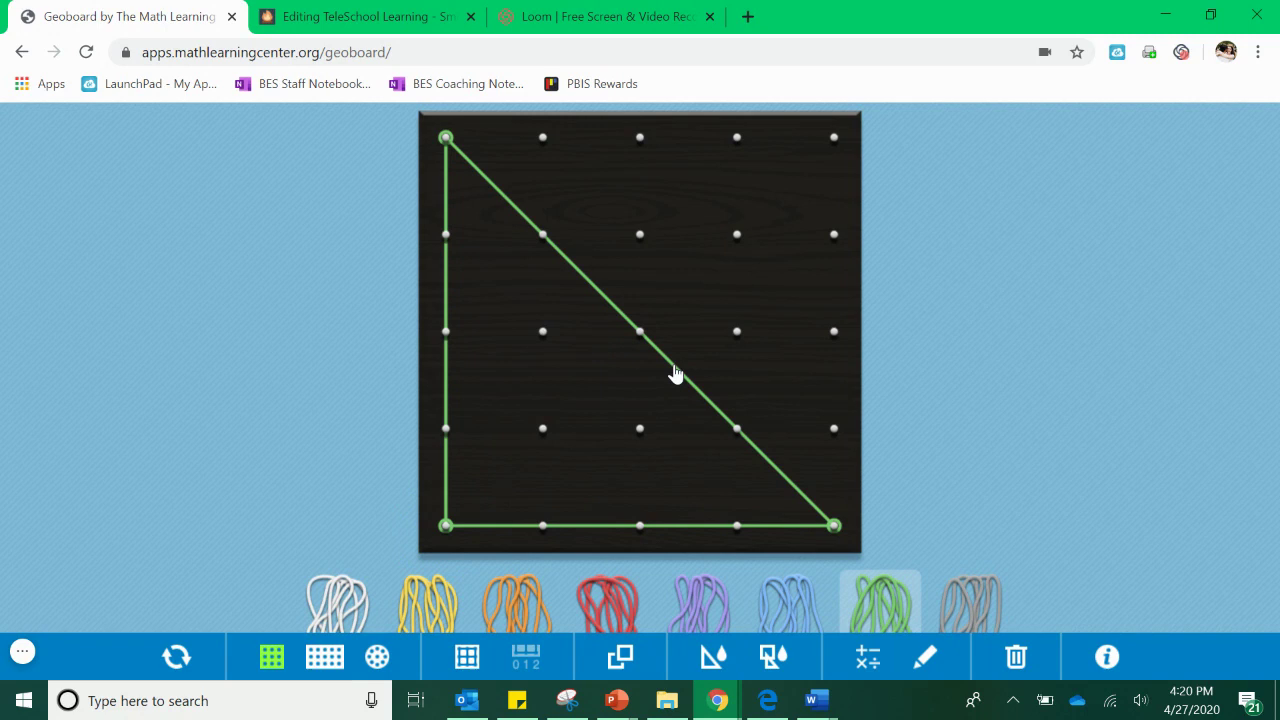
pyautogui.moveTo(675, 373); pyautogui.dragTo(838, 143)
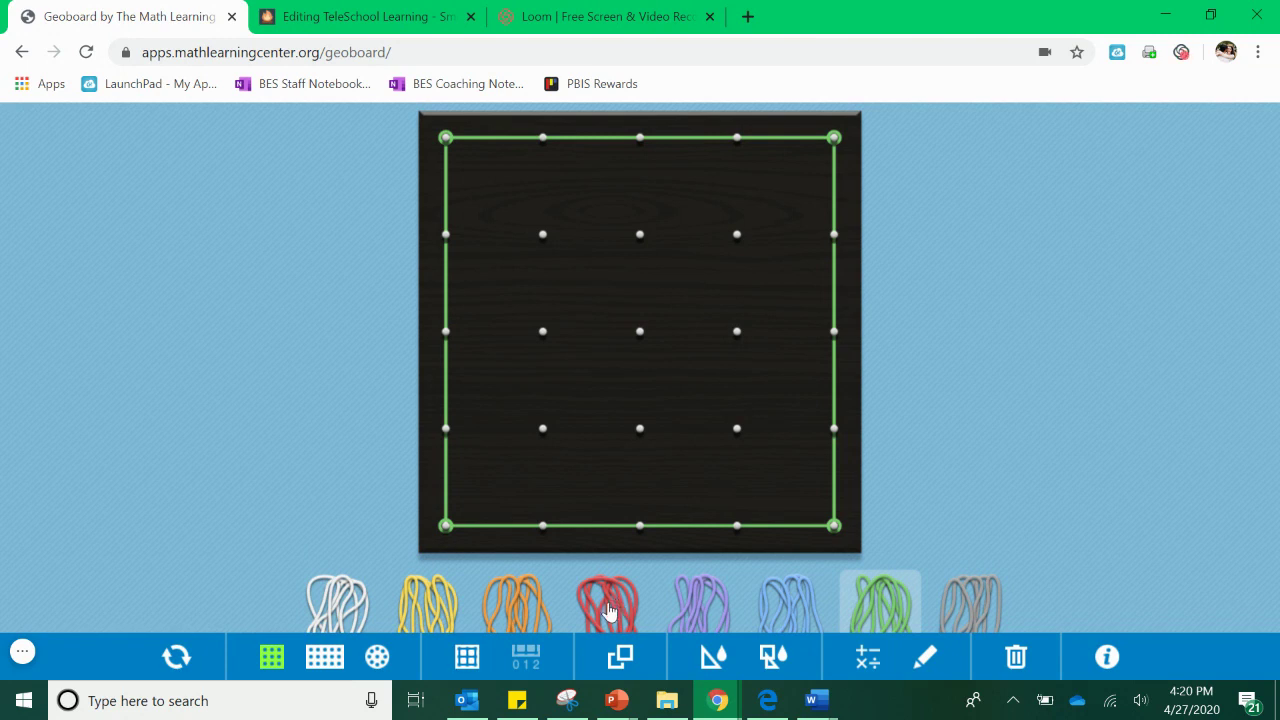
# Step: Run a red band from the top-middle peg down to the bottom-middle peg
pyautogui.moveTo(608, 612); pyautogui.dragTo(643, 142)
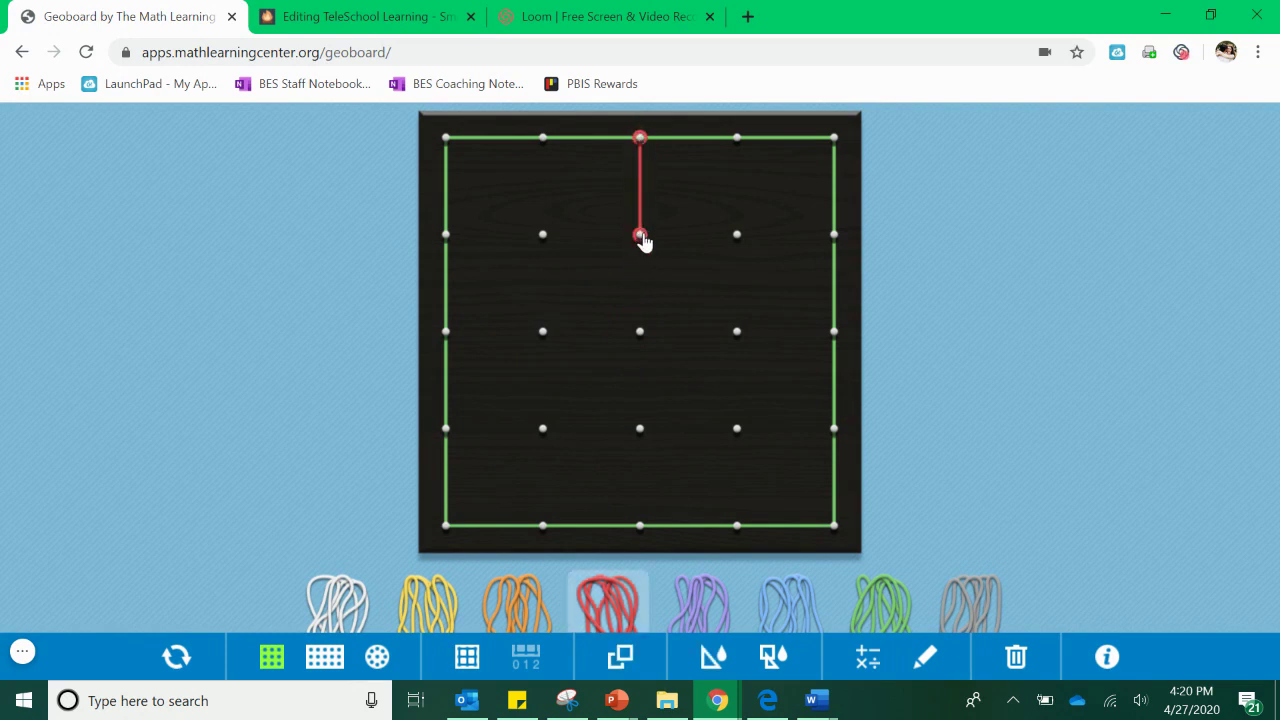
pyautogui.moveTo(643, 240); pyautogui.dragTo(643, 536)
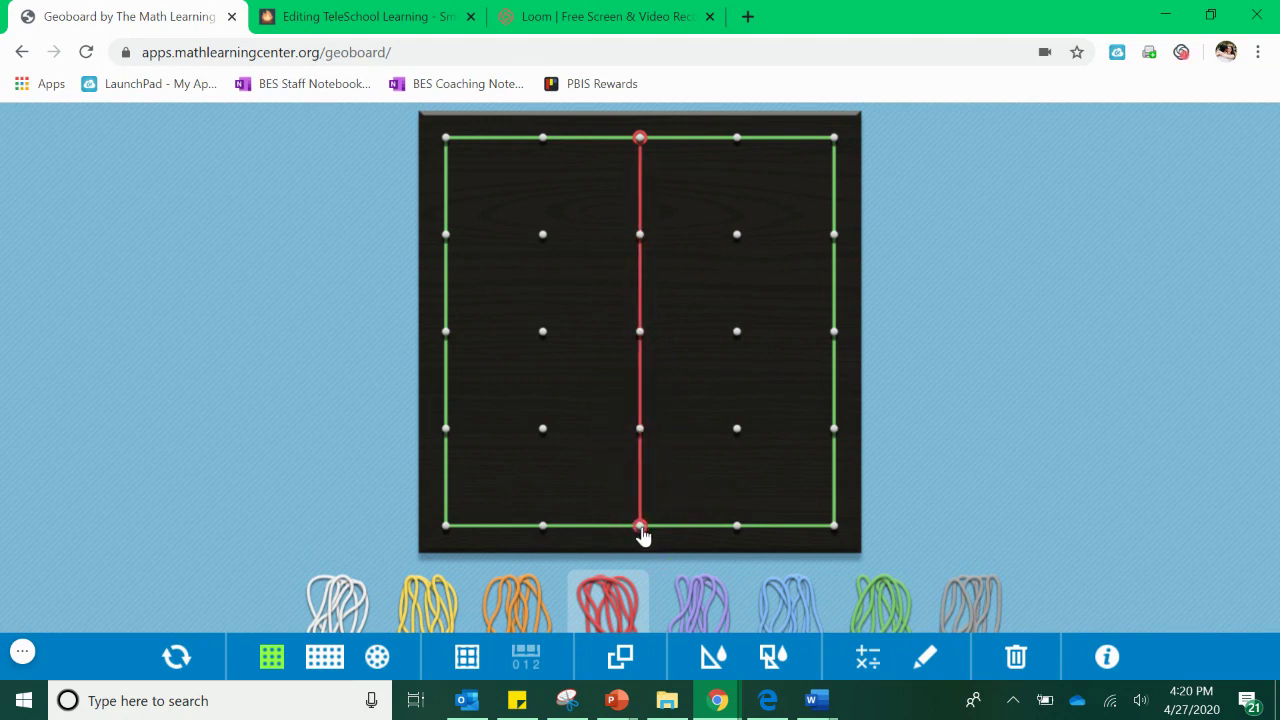
# Step: Add a 1/2 fraction label to the board
pyautogui.click(874, 676)
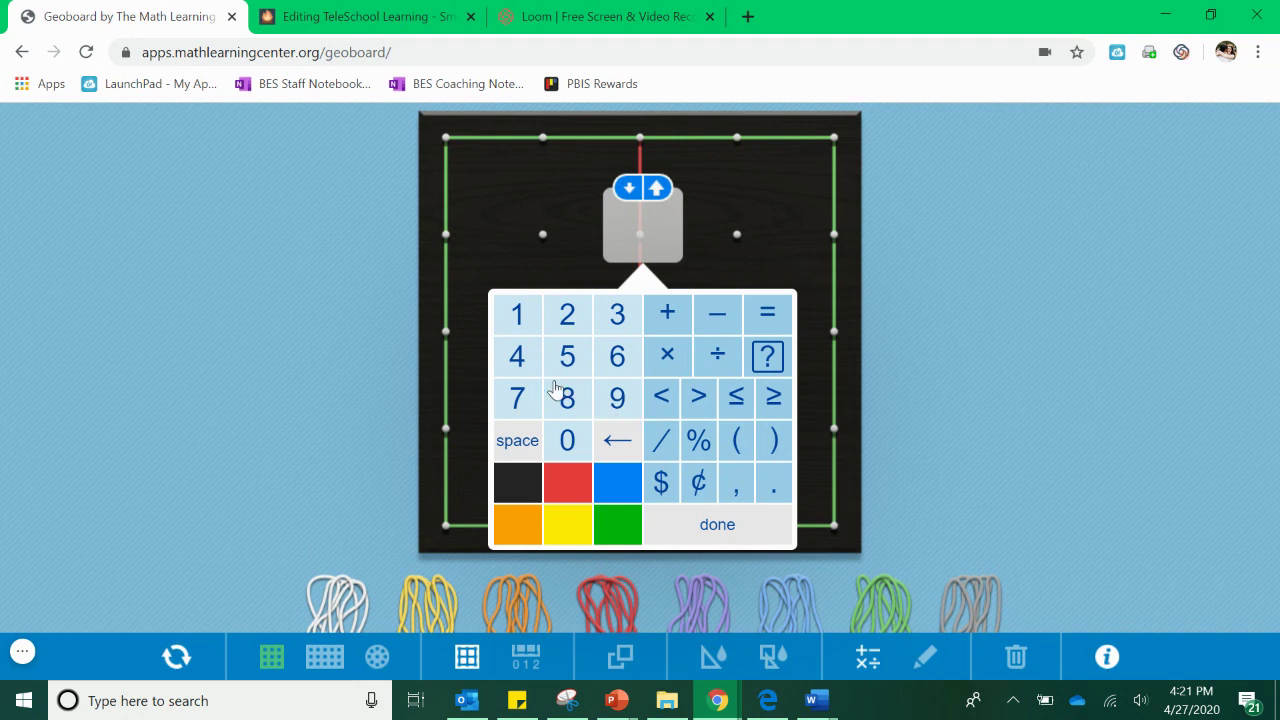
pyautogui.click(518, 318)
pyautogui.click(660, 445)
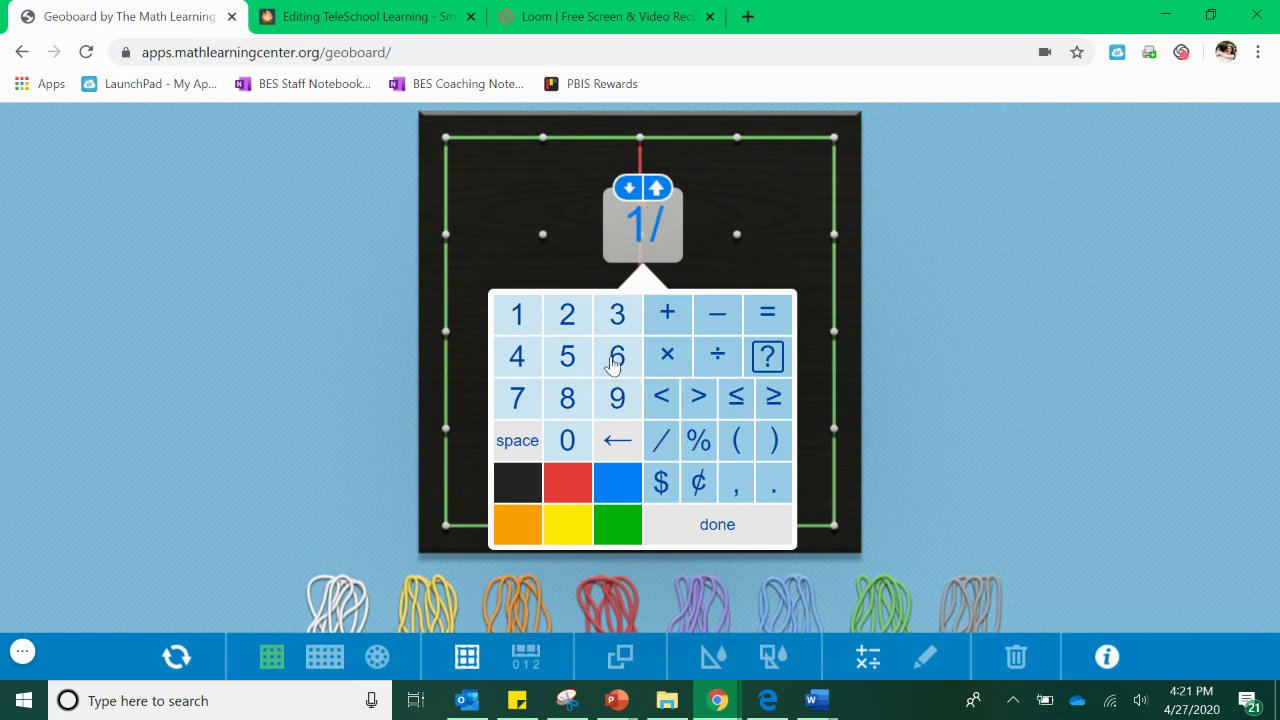
pyautogui.click(568, 318)
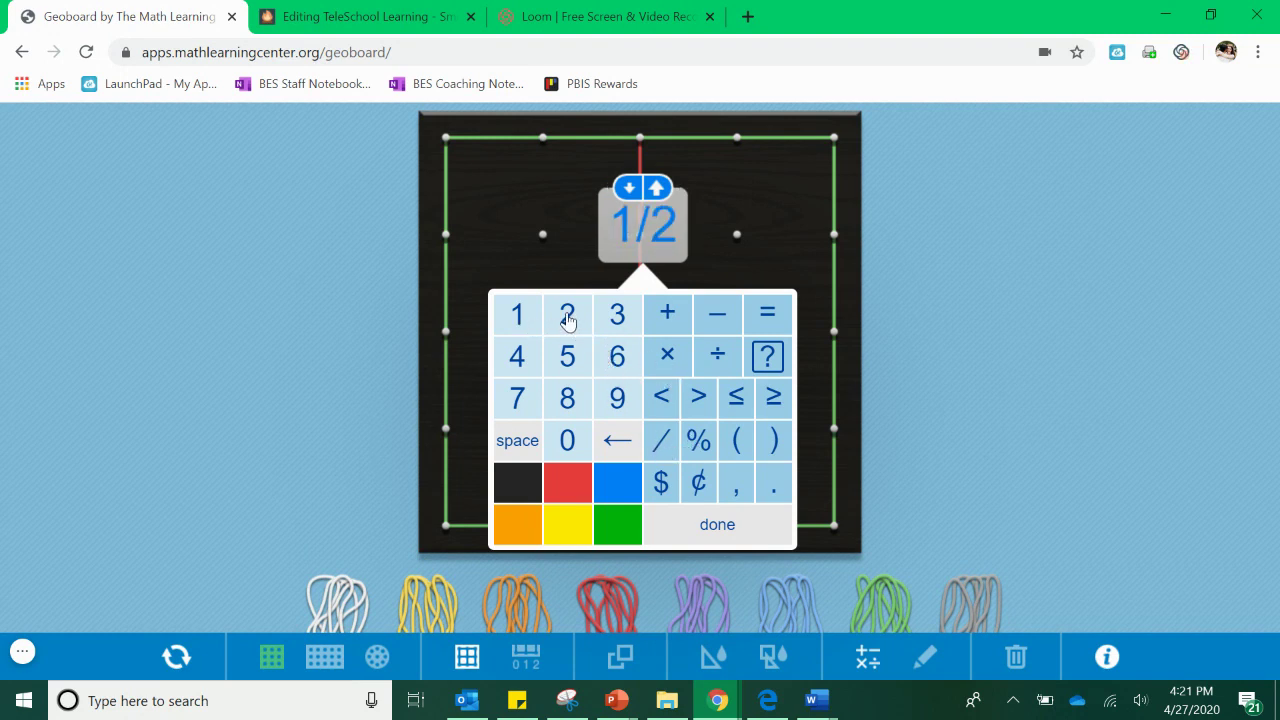
pyautogui.click(717, 528)
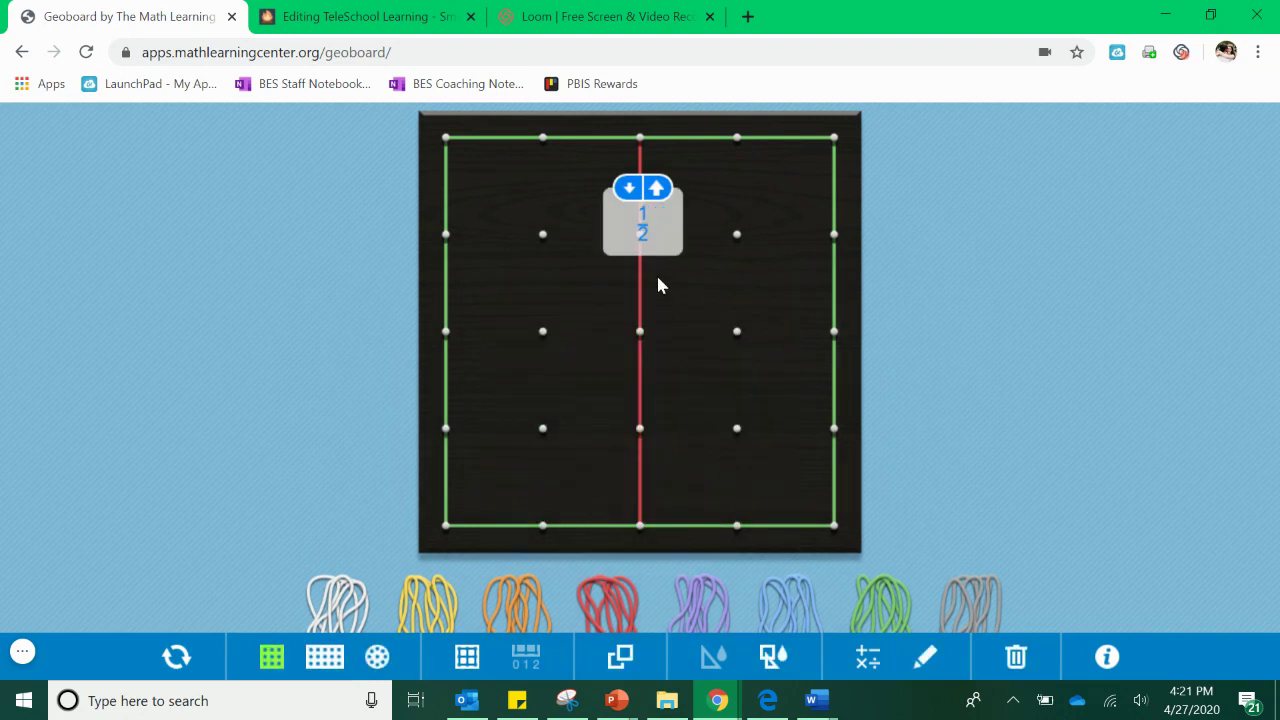
# Step: Enlarge the 1/2 label to its largest size and move it into the left half
pyautogui.click(657, 190)
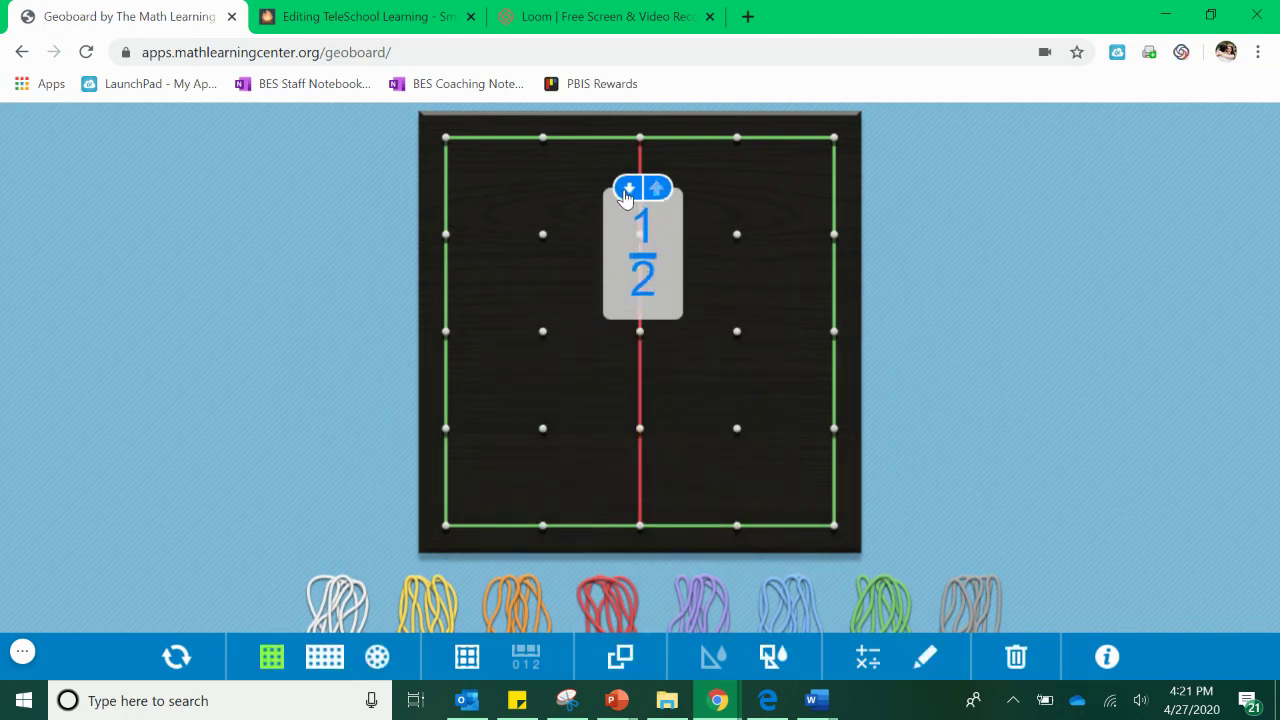
pyautogui.click(630, 190)
pyautogui.click(657, 188)
pyautogui.moveTo(621, 247); pyautogui.dragTo(549, 249)
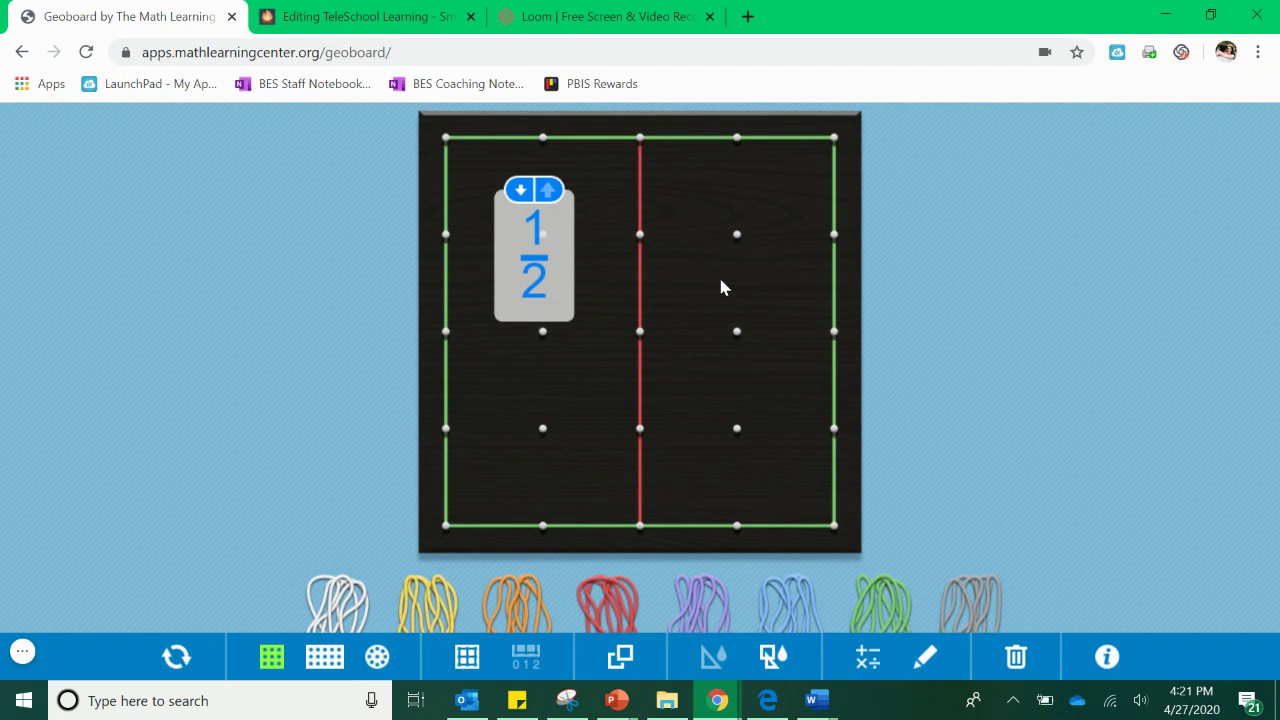
# Step: Delete the 1/2 label and run a red band across the middle row of pegs
pyautogui.click(512, 227)
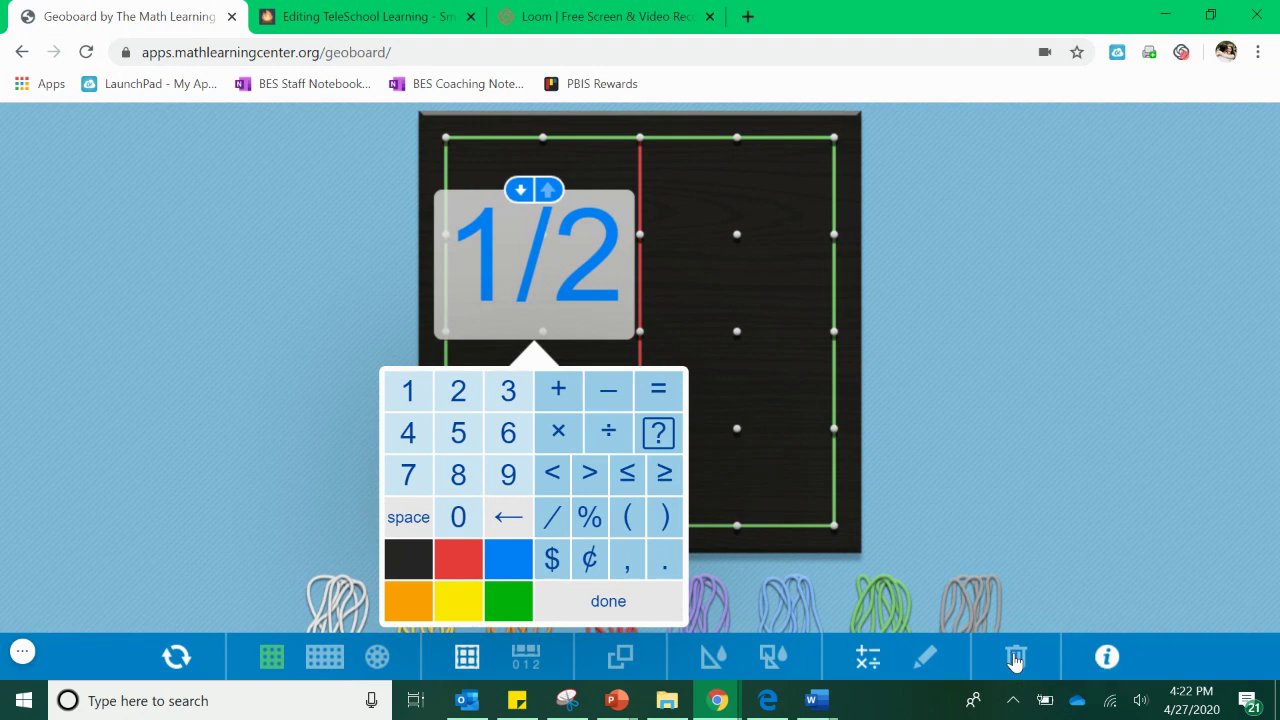
pyautogui.click(596, 615)
pyautogui.click(1017, 662)
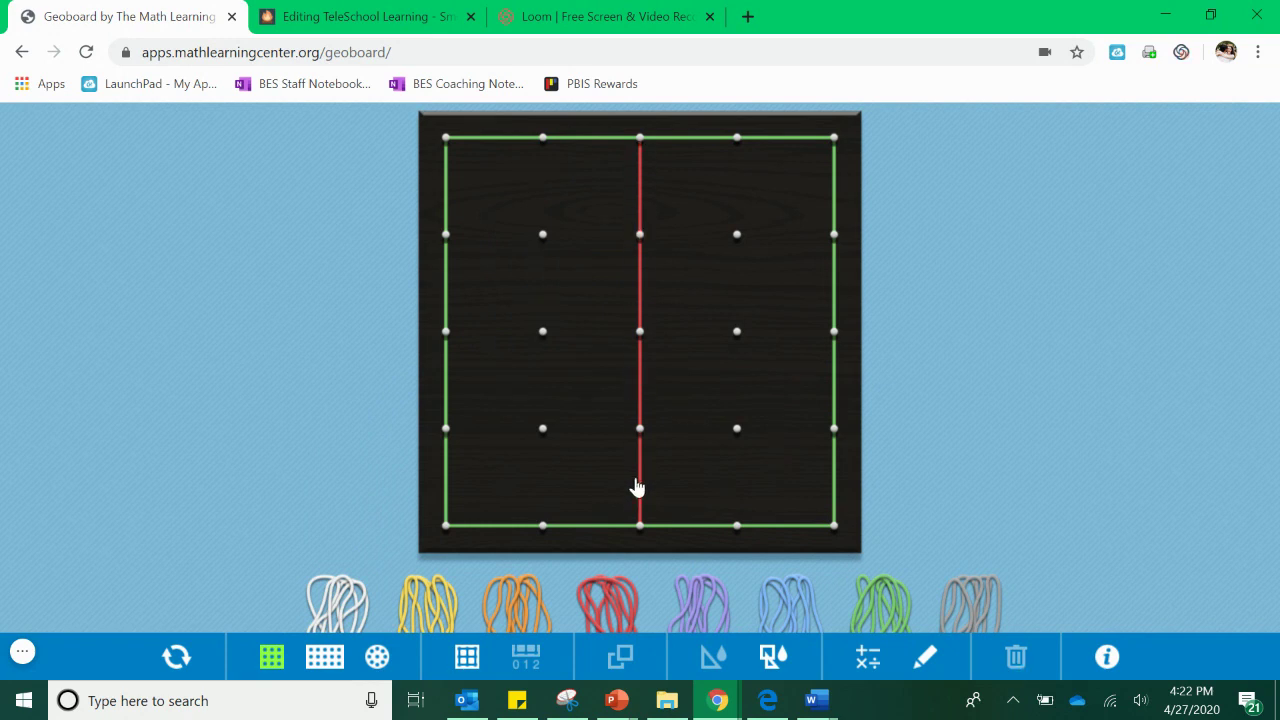
pyautogui.moveTo(603, 607); pyautogui.dragTo(448, 333)
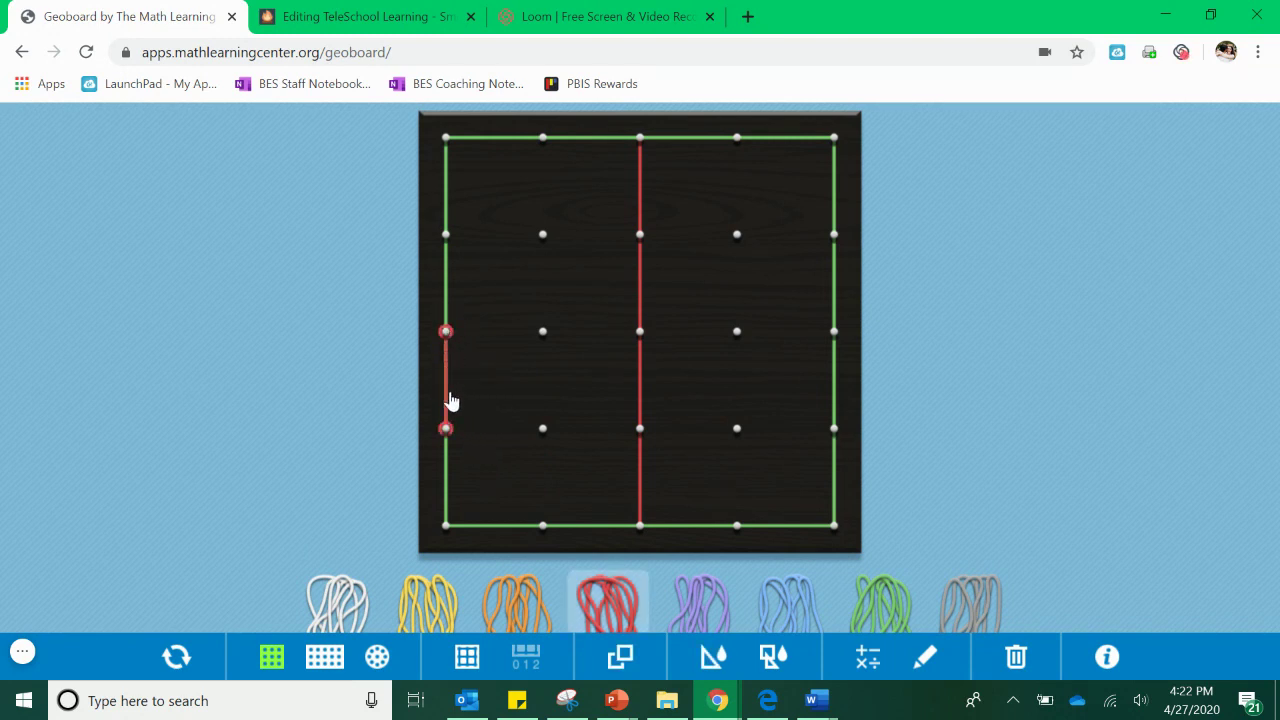
pyautogui.moveTo(446, 430); pyautogui.dragTo(843, 341)
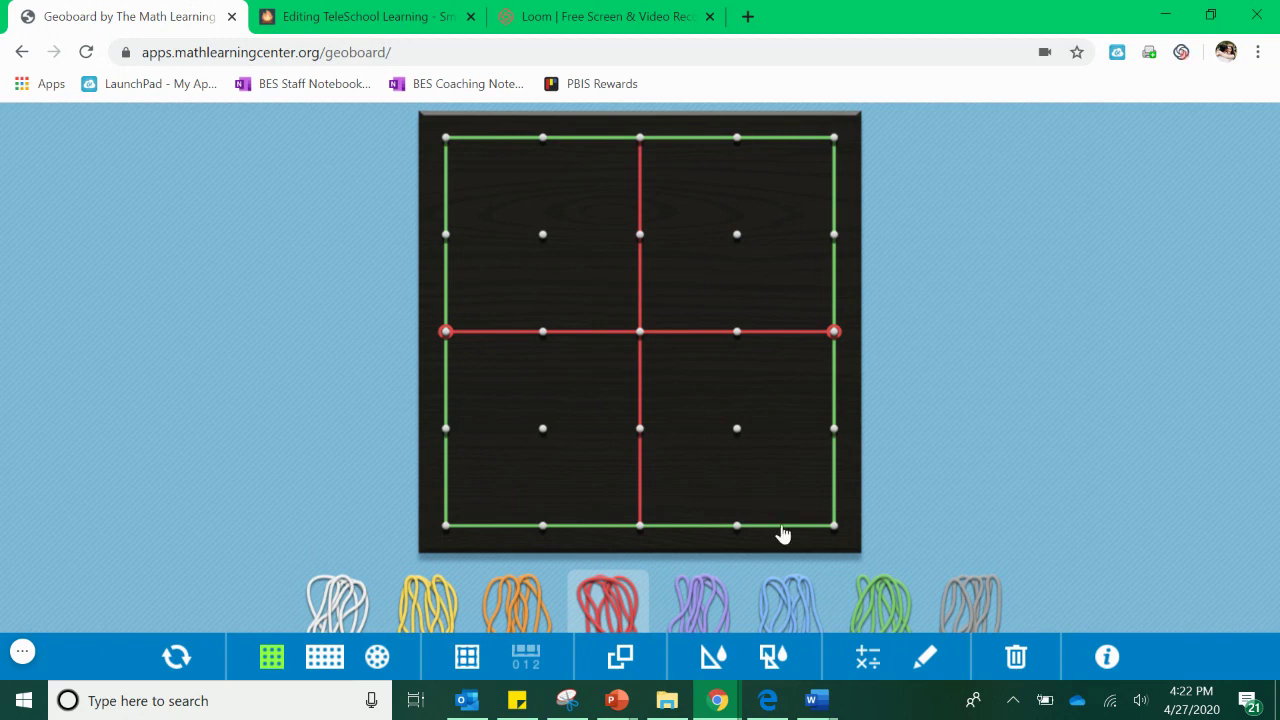
# Step: Add a 1/4 label and place it in the lower-right quarter of the square
pyautogui.click(864, 656)
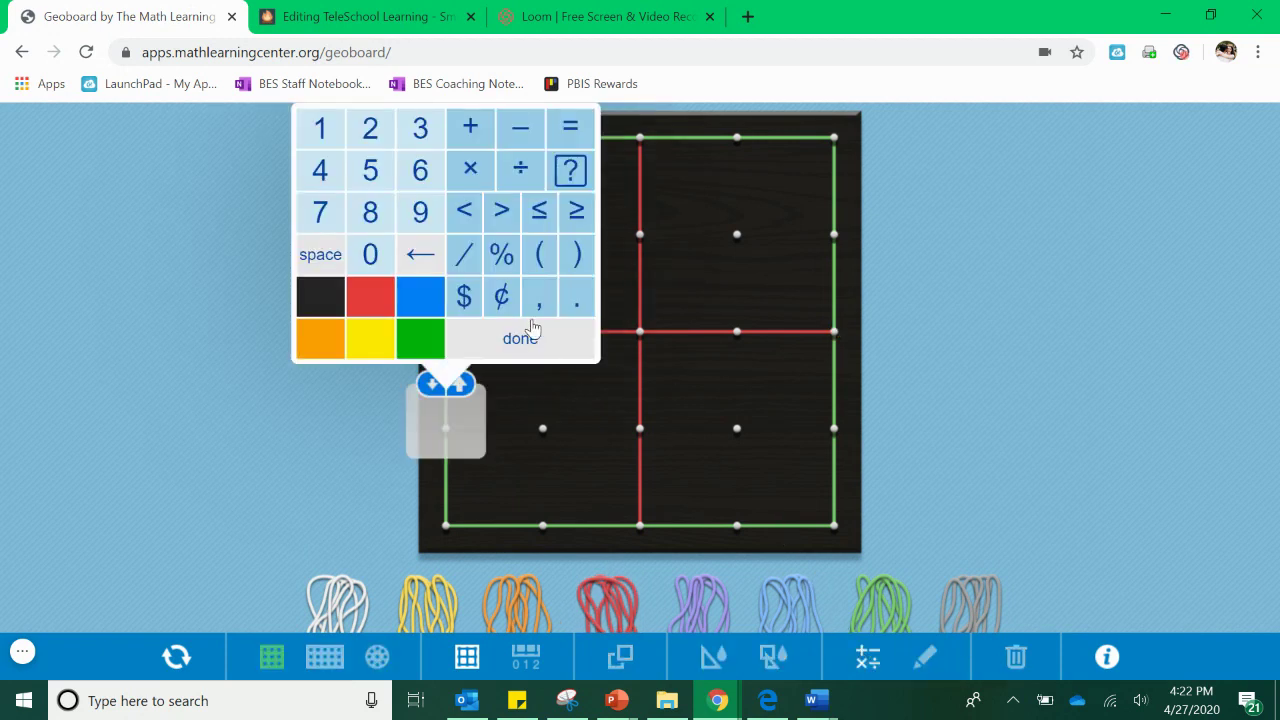
pyautogui.click(323, 137)
pyautogui.click(465, 262)
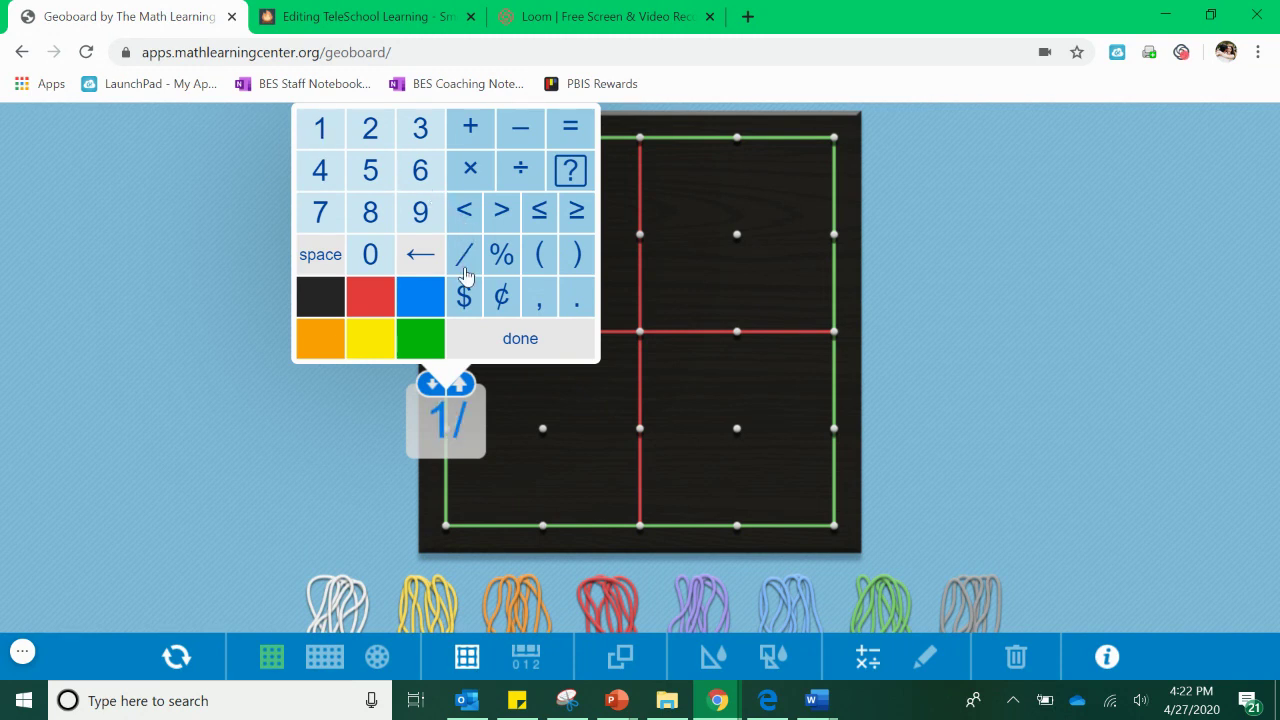
pyautogui.click(321, 171)
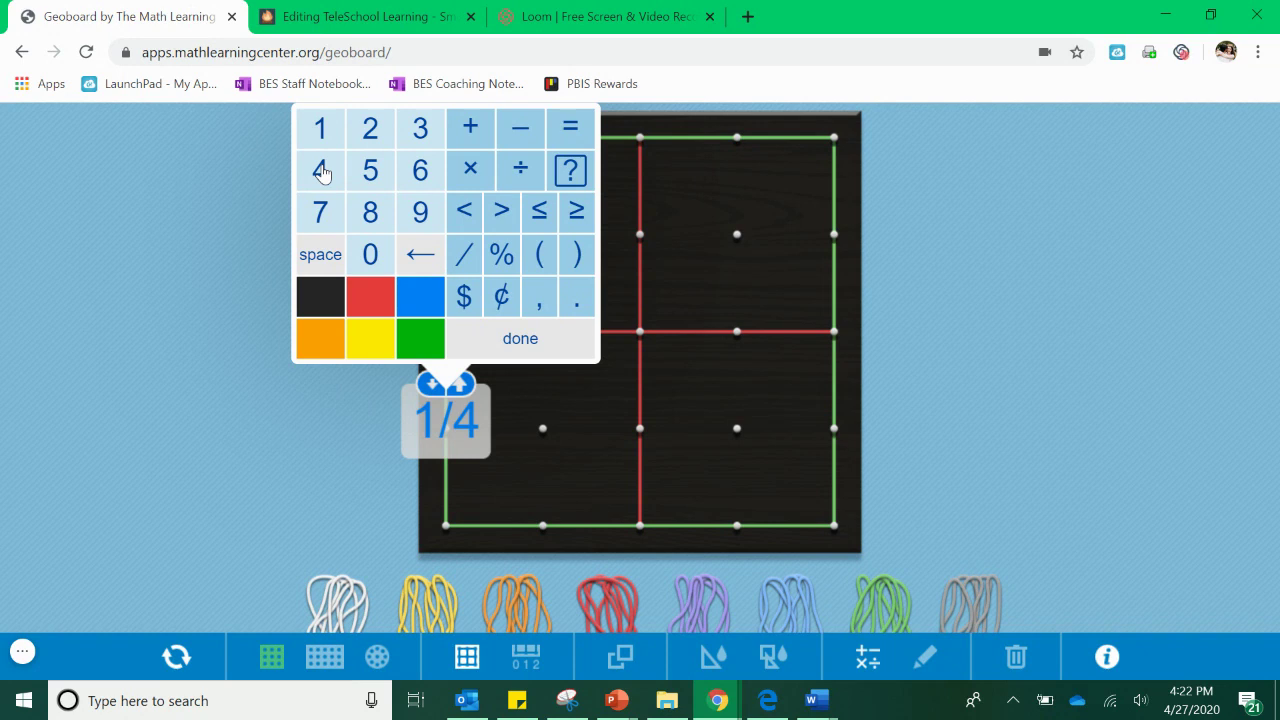
pyautogui.click(517, 338)
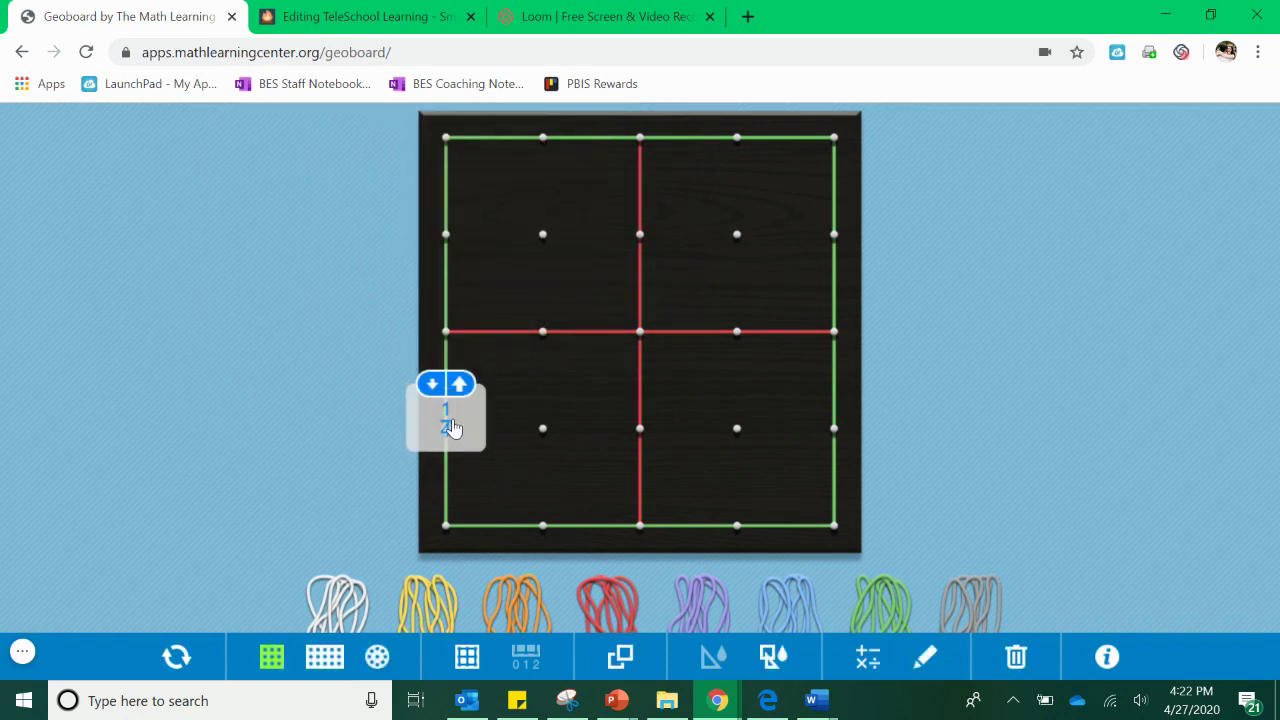
pyautogui.moveTo(452, 428); pyautogui.dragTo(720, 413)
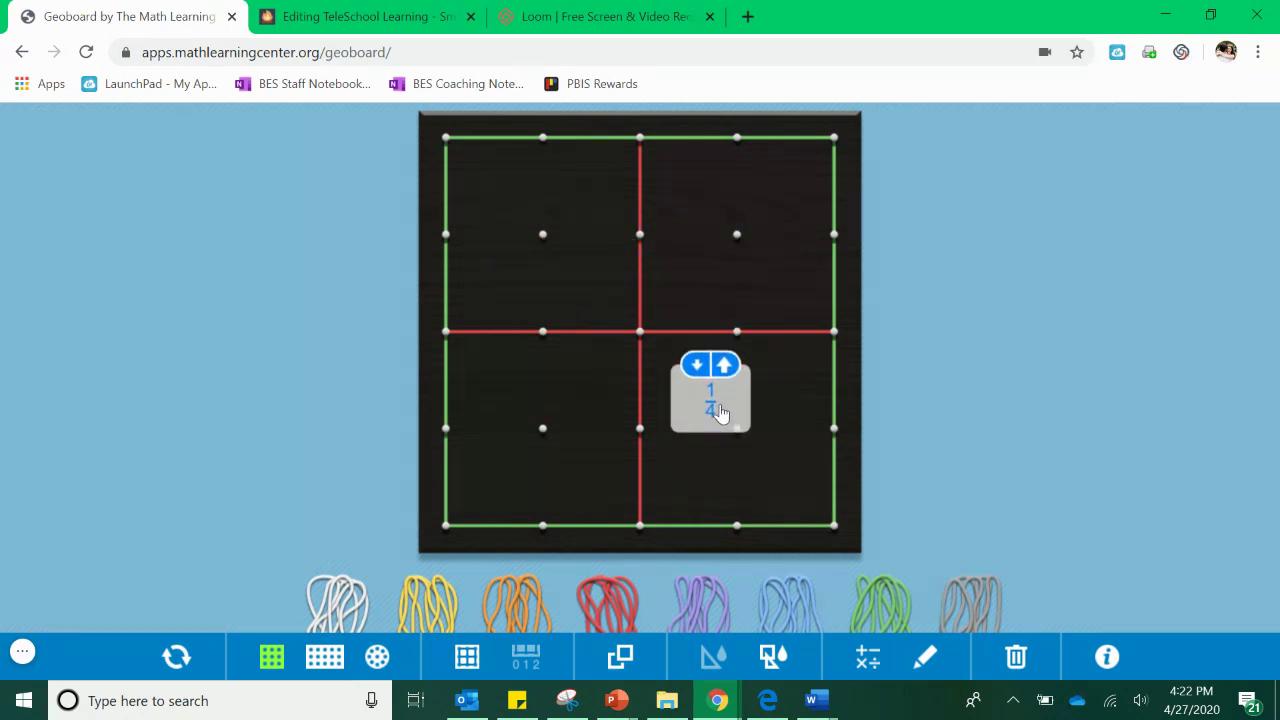
# Step: Start over and build a 4-by-2 purple rectangle, hooking a red band at its lower-left corner
pyautogui.click(176, 658)
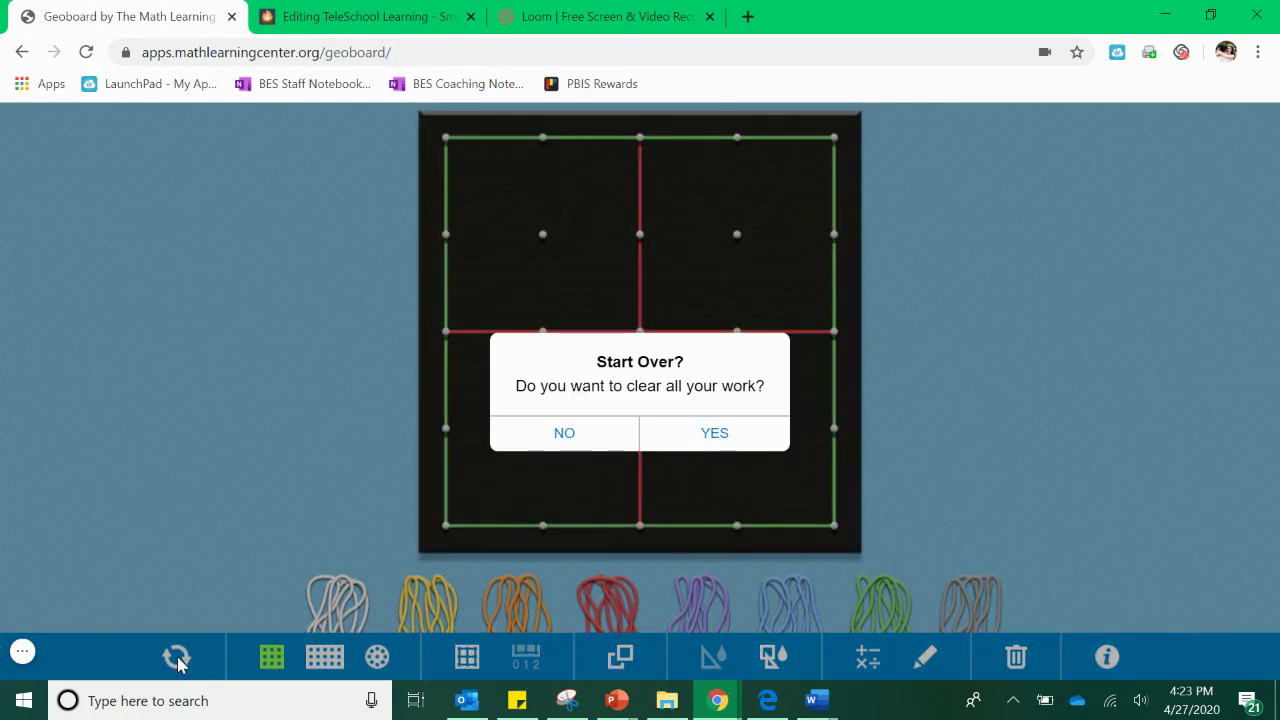
pyautogui.click(708, 438)
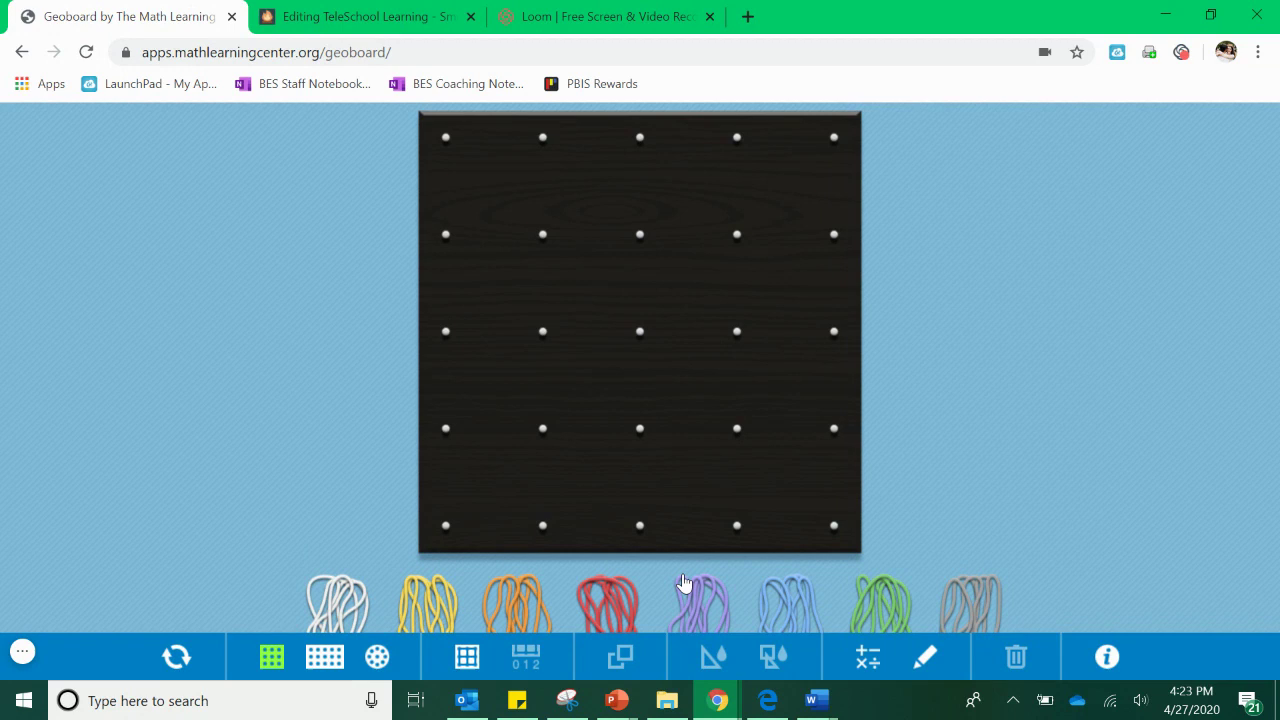
pyautogui.moveTo(677, 574); pyautogui.dragTo(447, 238)
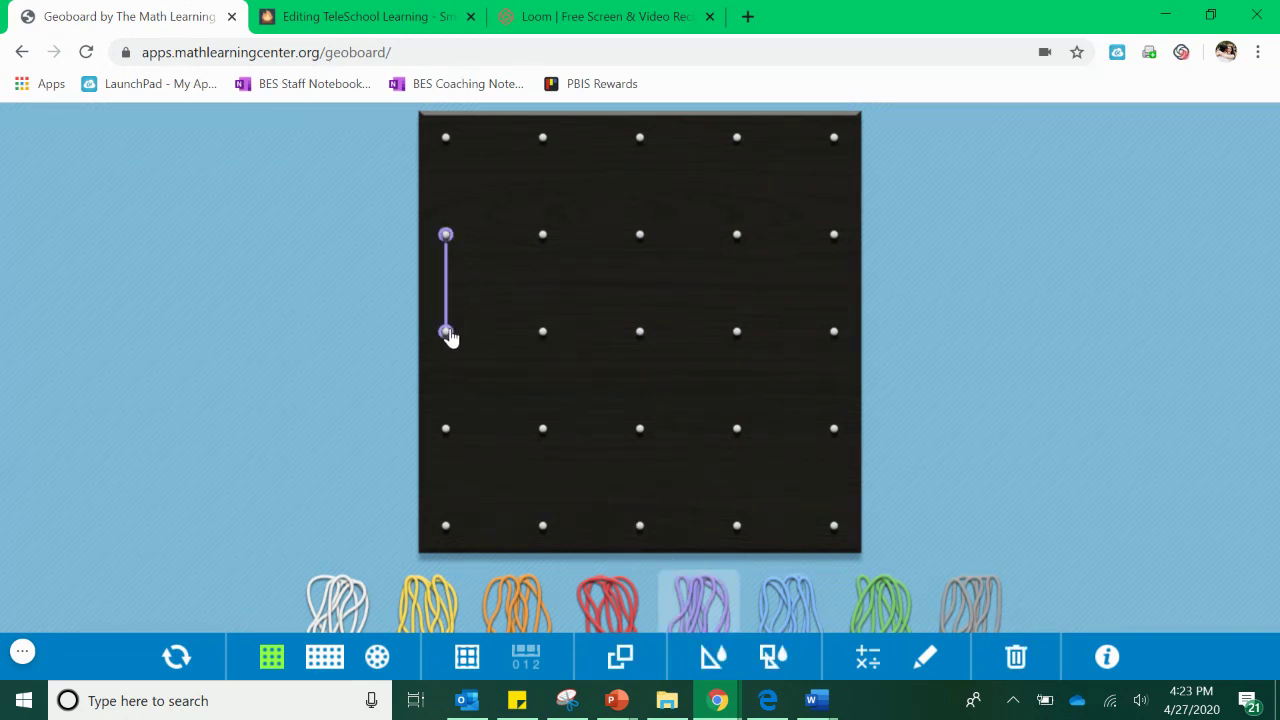
pyautogui.moveTo(449, 337); pyautogui.dragTo(446, 429)
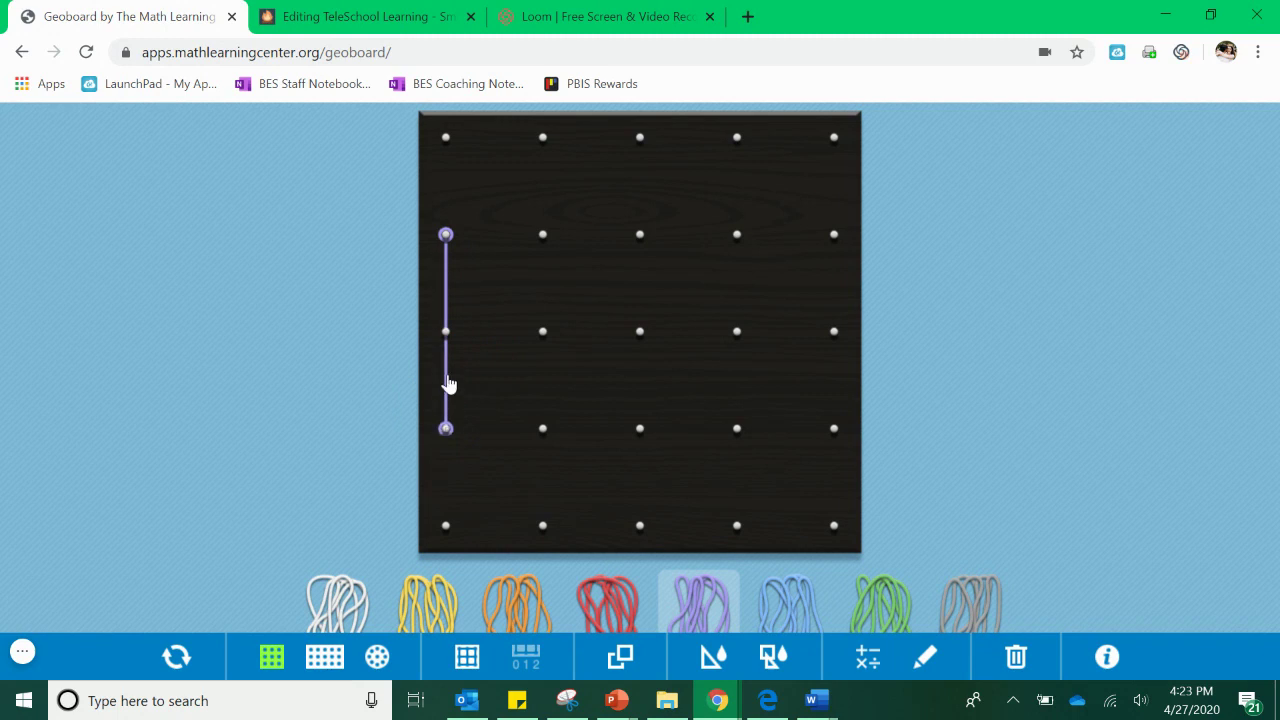
pyautogui.moveTo(449, 381); pyautogui.dragTo(838, 443)
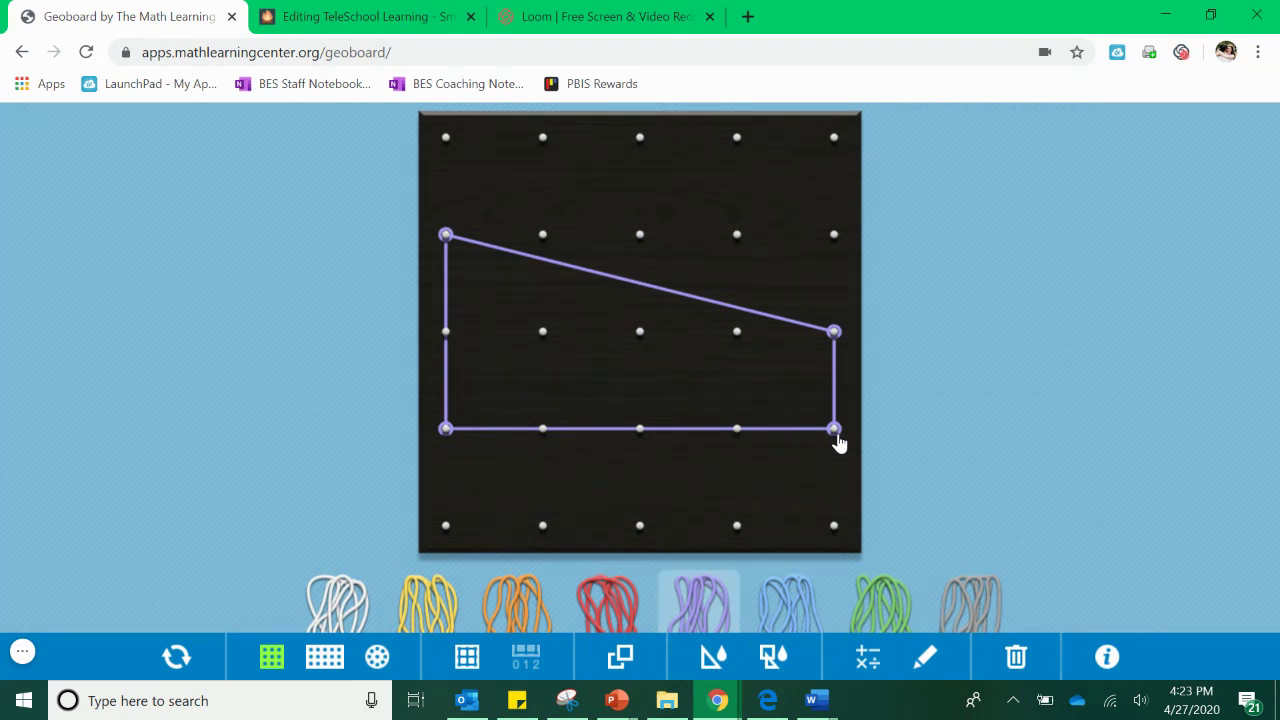
pyautogui.moveTo(835, 333); pyautogui.dragTo(838, 236)
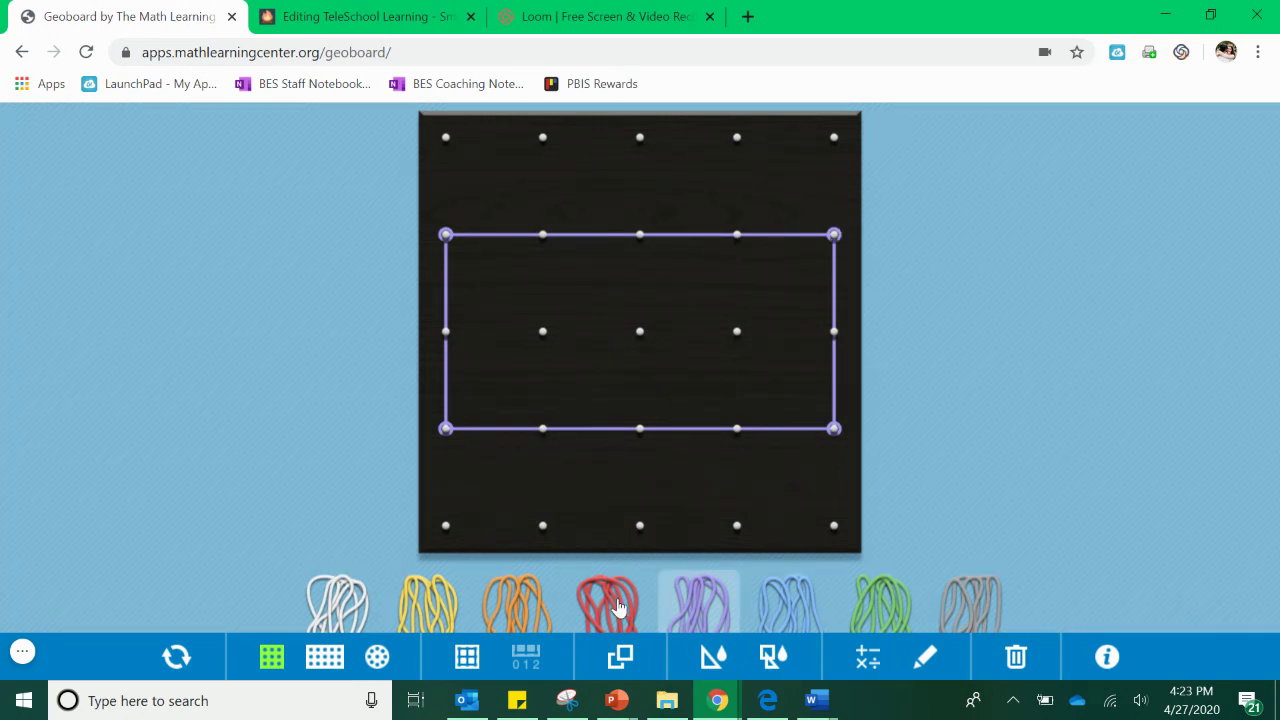
pyautogui.moveTo(617, 606); pyautogui.dragTo(449, 391)
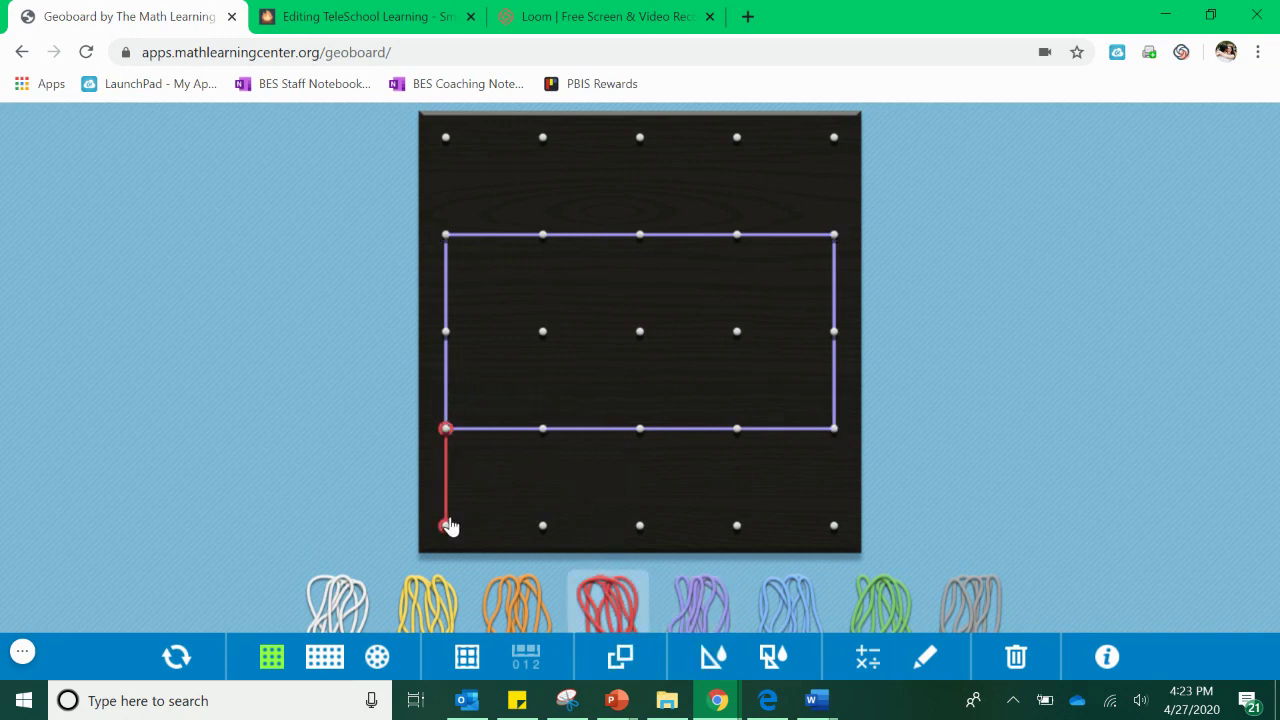
# Step: Stretch the red band from the rectangle's lower-left corner to its upper-right corner
pyautogui.moveTo(449, 527); pyautogui.dragTo(838, 246)
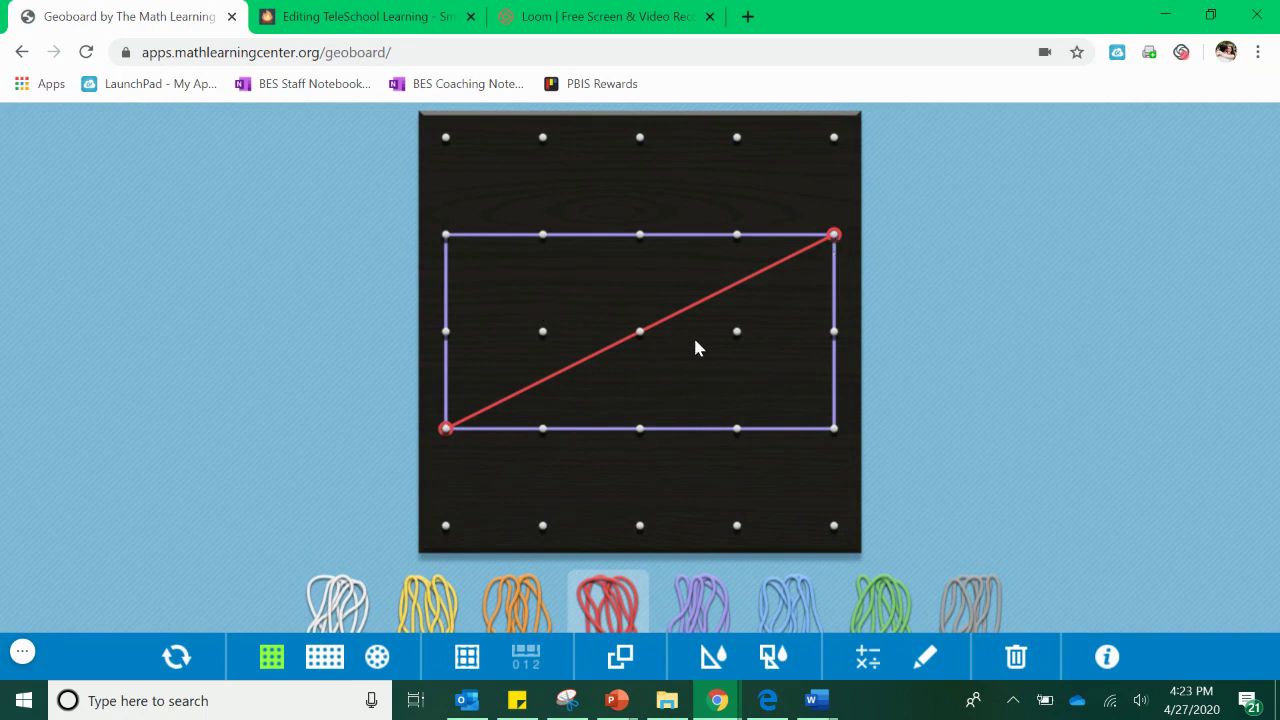
# Step: Add a 1/2 fraction label to the board
pyautogui.click(869, 668)
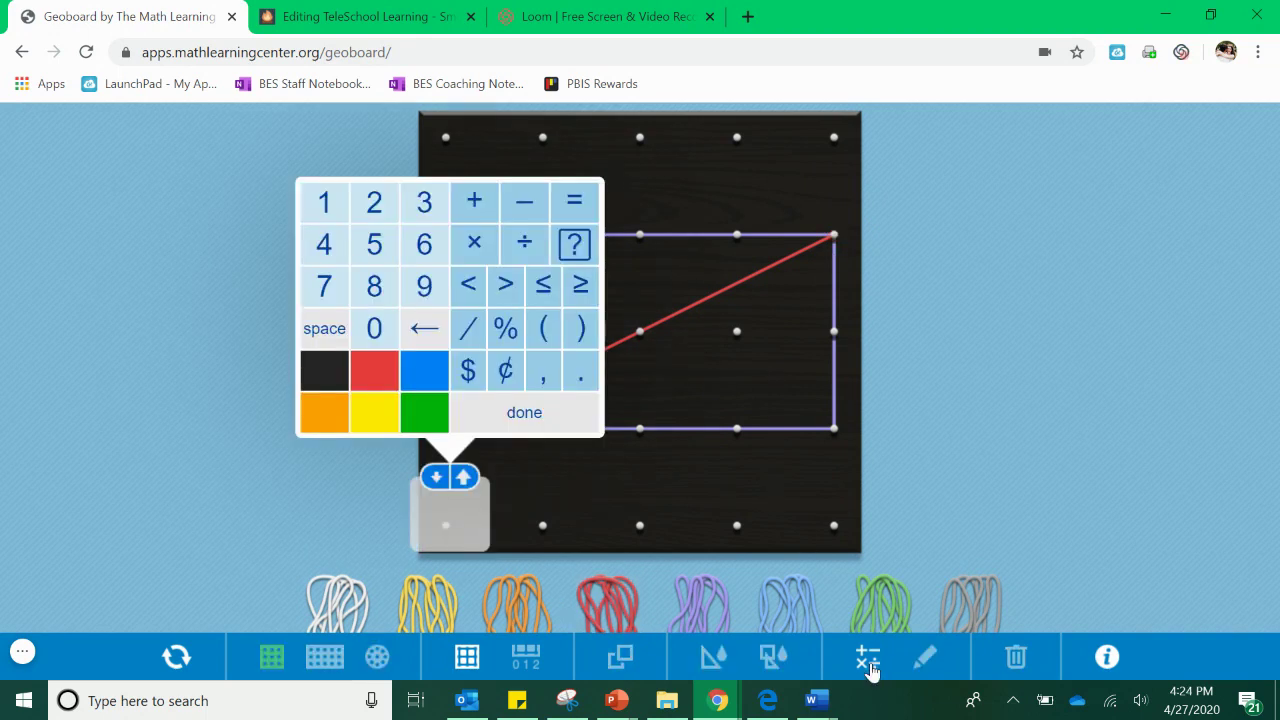
pyautogui.click(323, 201)
pyautogui.click(466, 324)
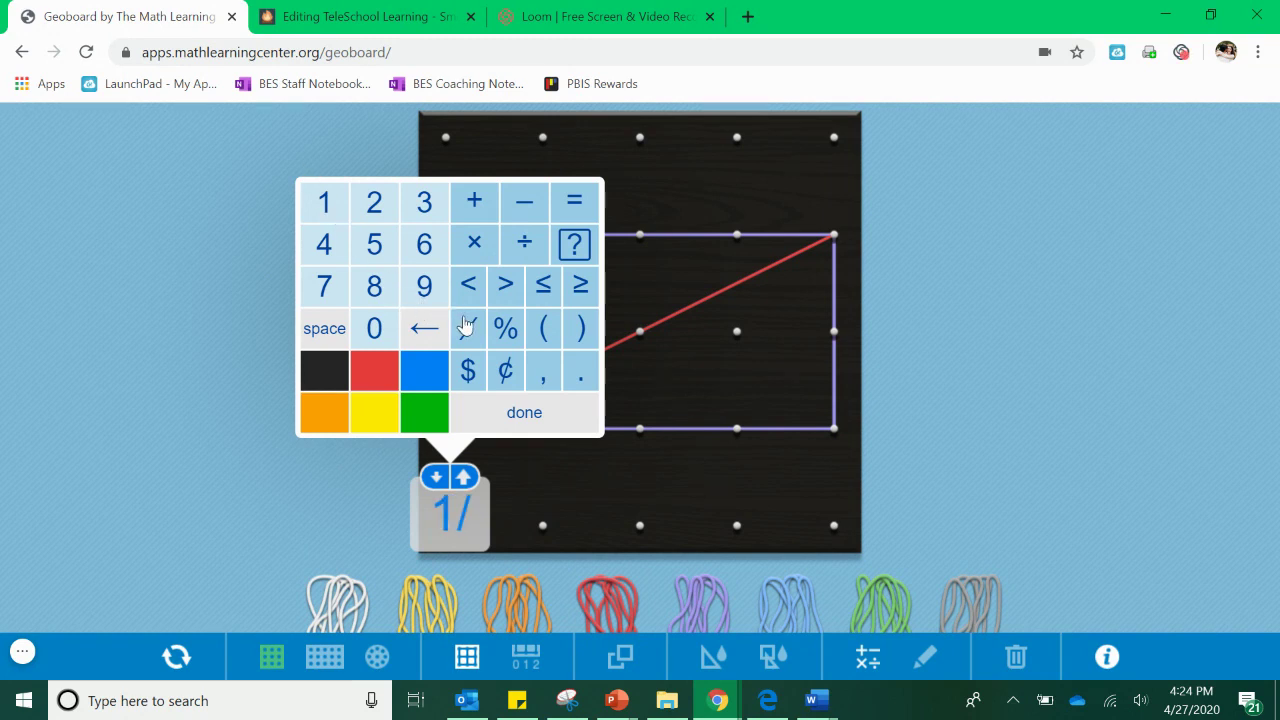
pyautogui.click(374, 204)
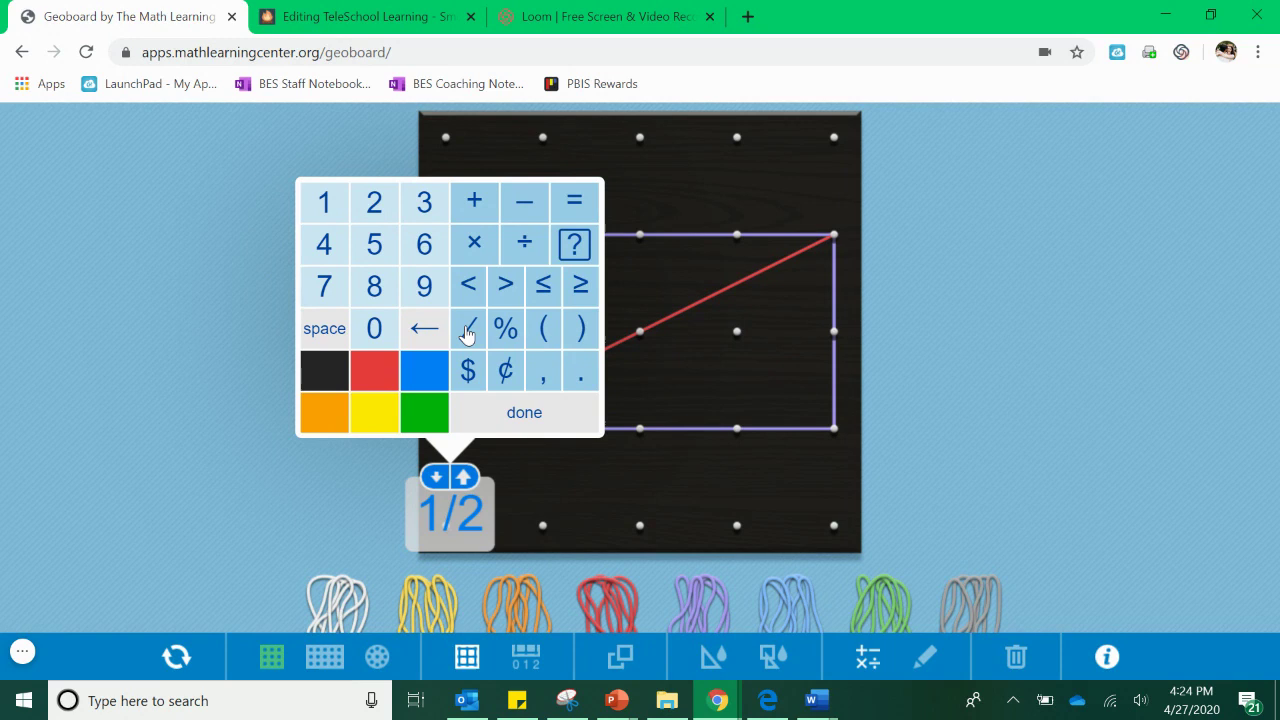
pyautogui.click(528, 420)
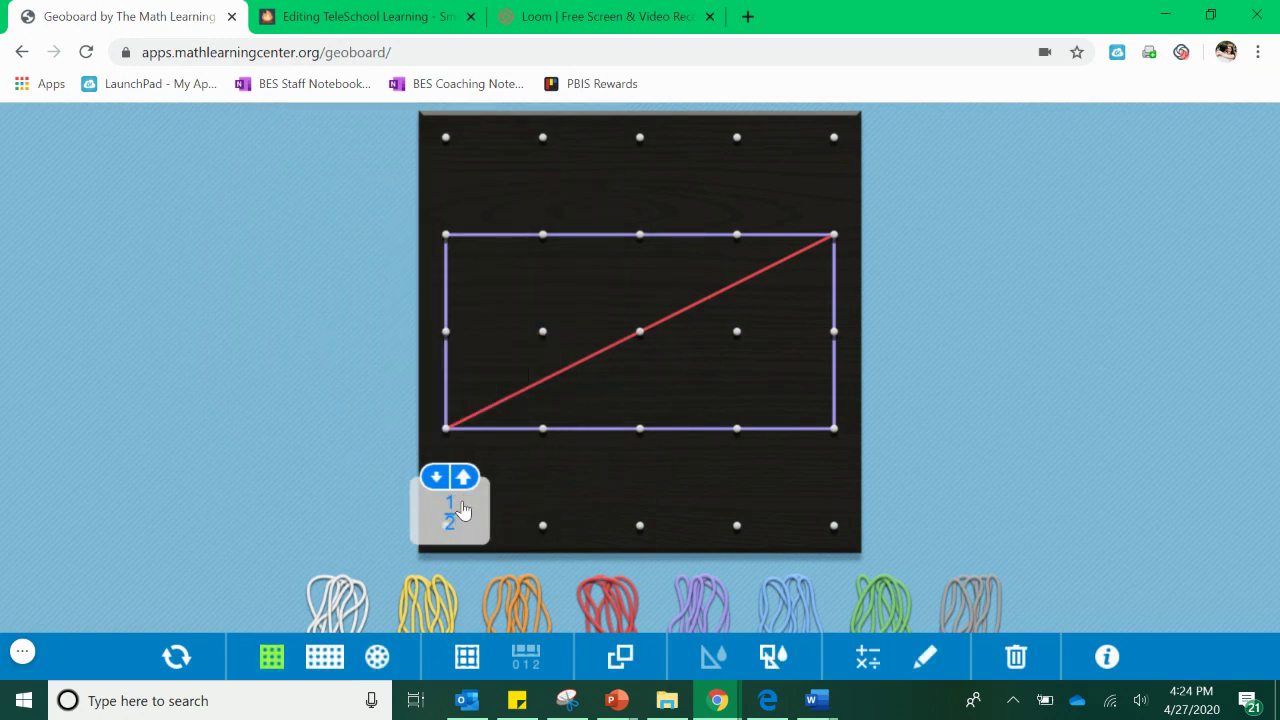
# Step: Move the 1/2 label into the lower-right triangle below the diagonal and select it
pyautogui.moveTo(461, 518); pyautogui.dragTo(689, 390)
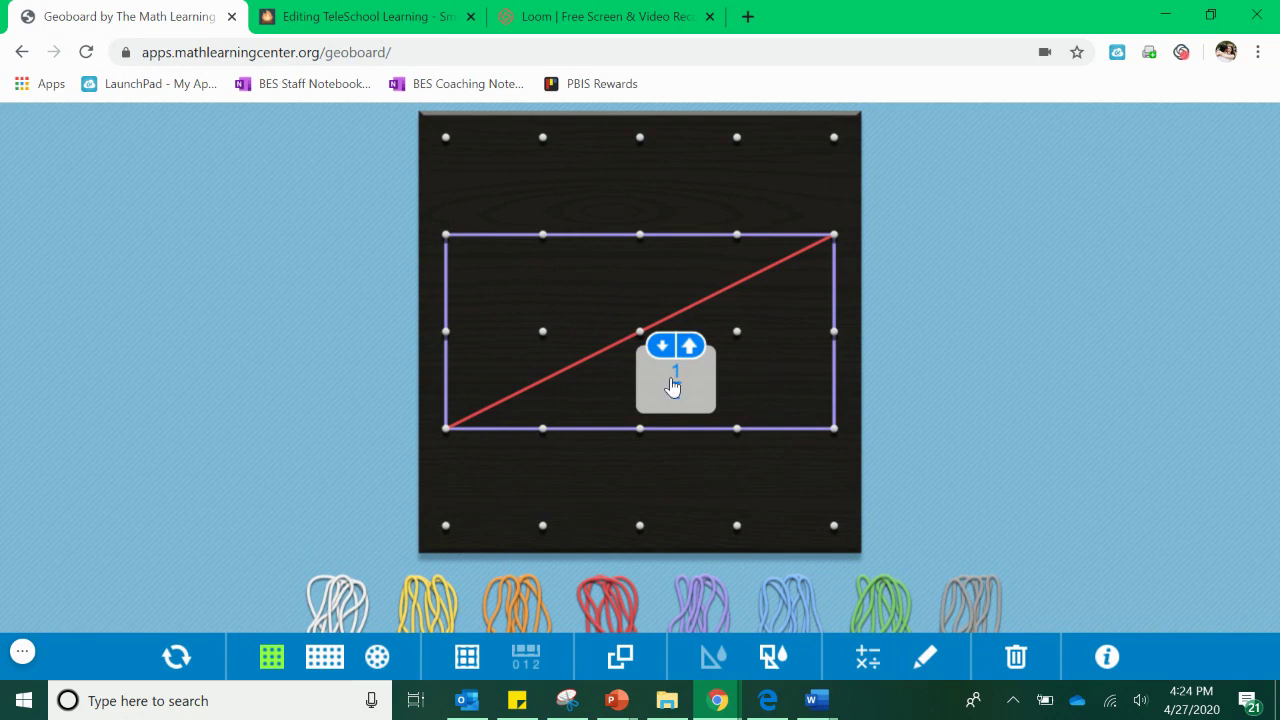
pyautogui.click(672, 386)
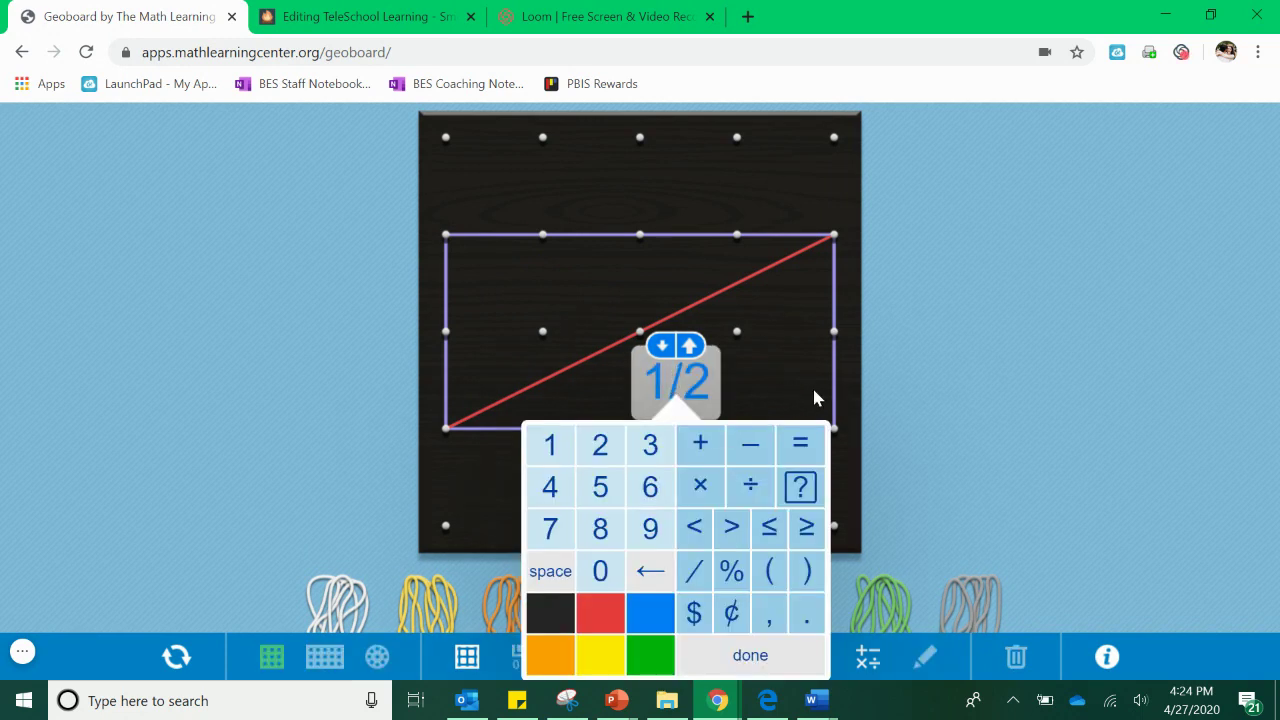
pyautogui.click(937, 517)
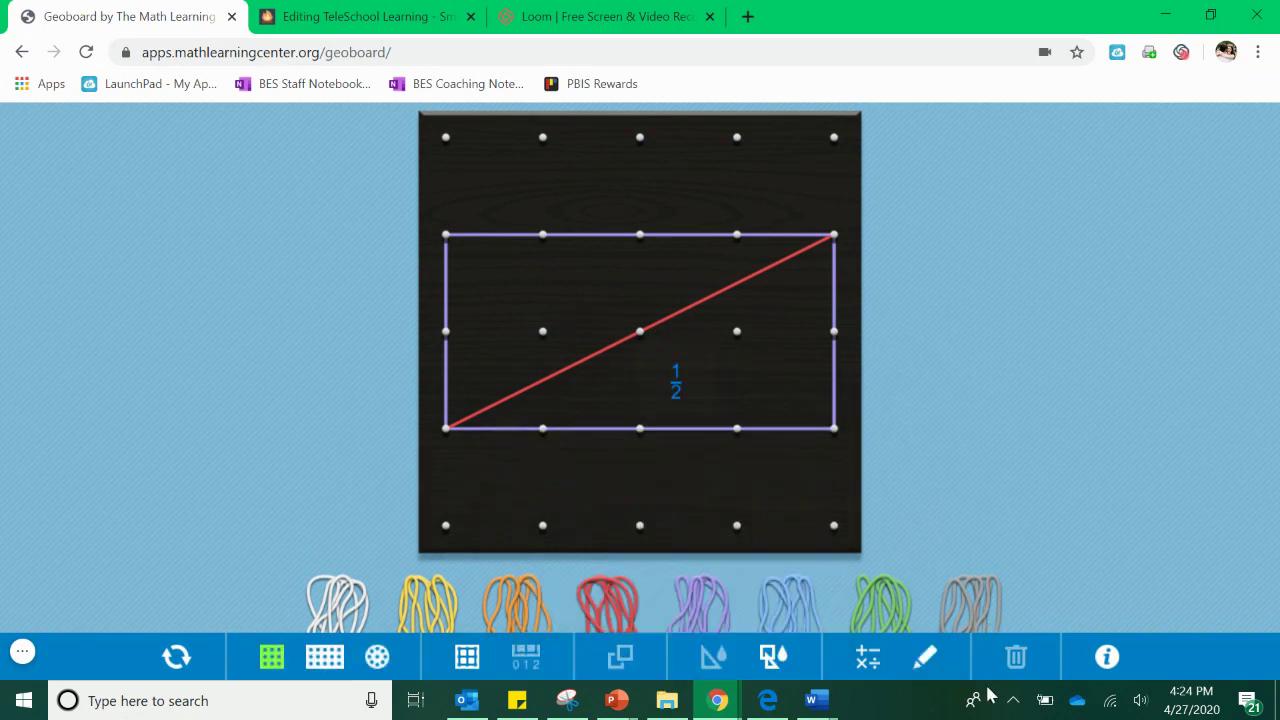
pyautogui.click(678, 394)
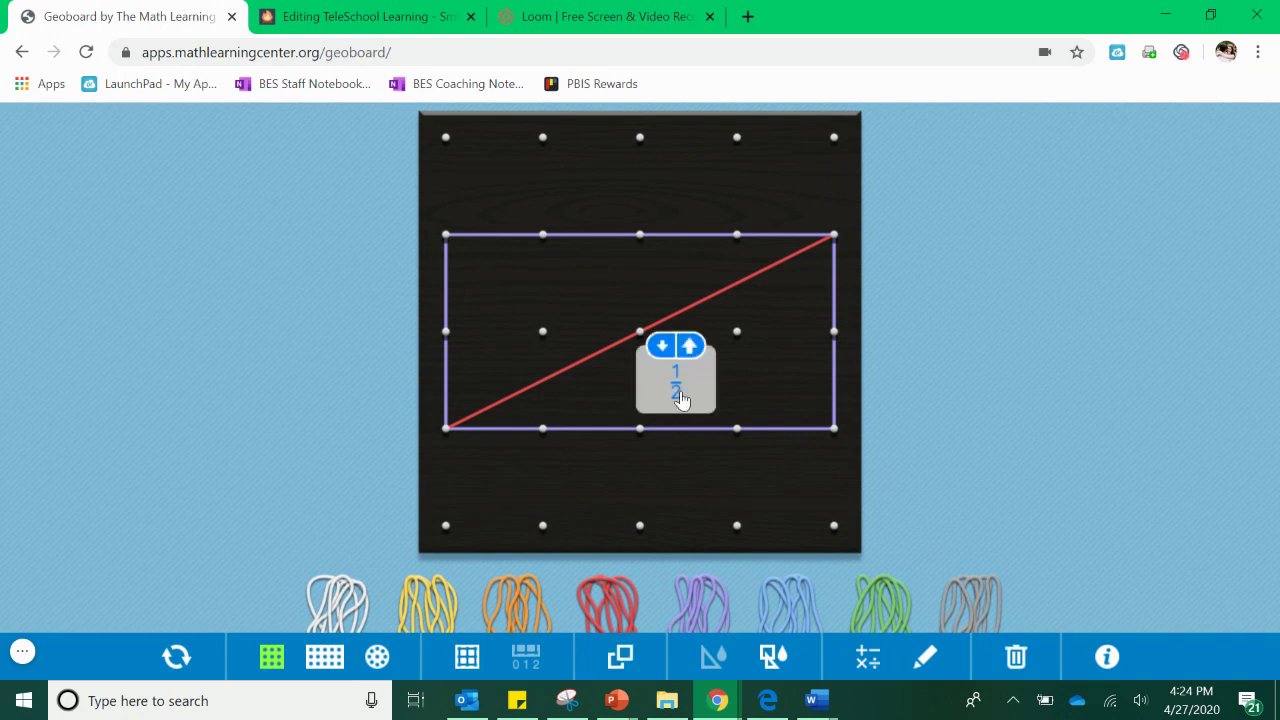
# Step: Delete the 1/2 label and refold the red band into a vertical divider at the second peg column
pyautogui.click(1016, 660)
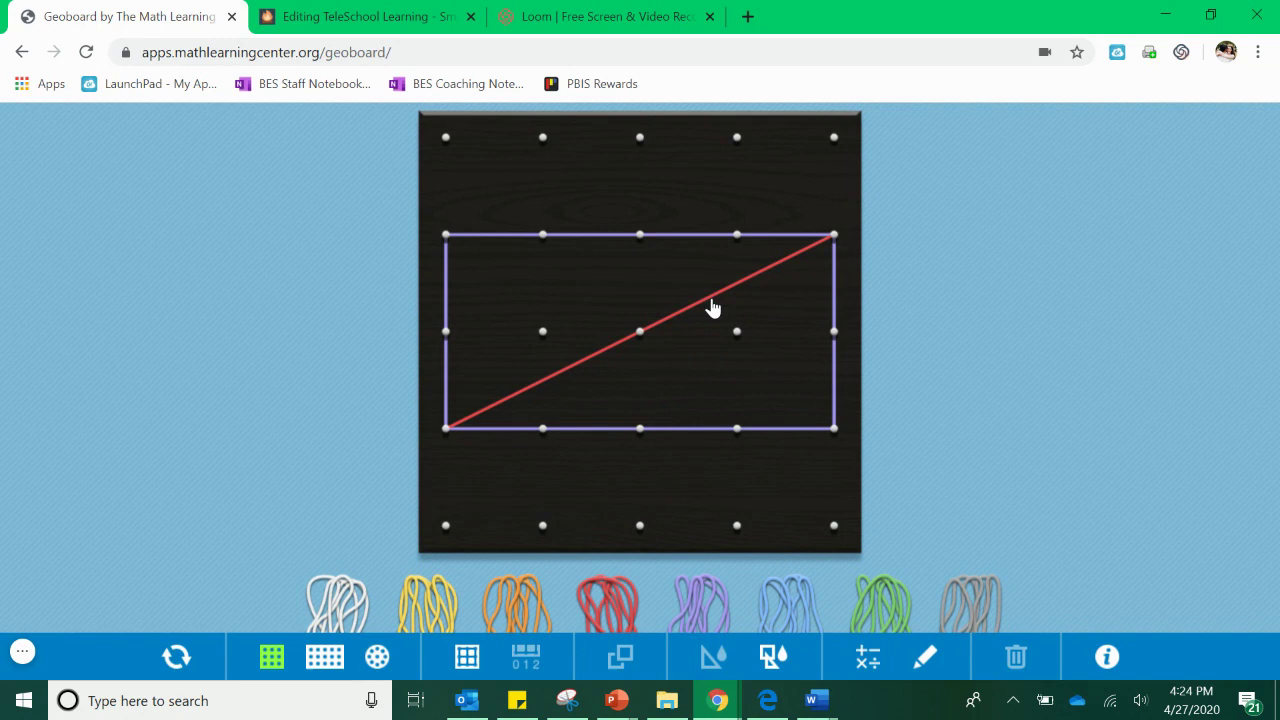
pyautogui.moveTo(713, 308); pyautogui.dragTo(543, 237)
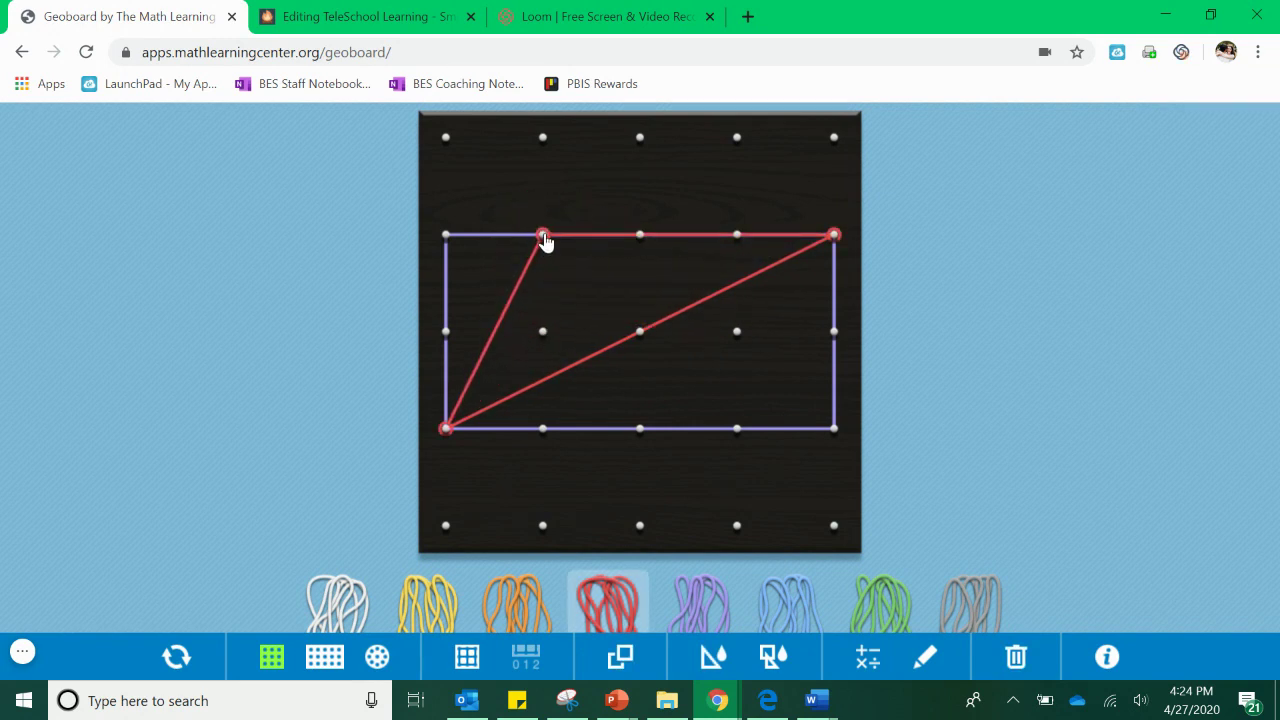
pyautogui.click(557, 416)
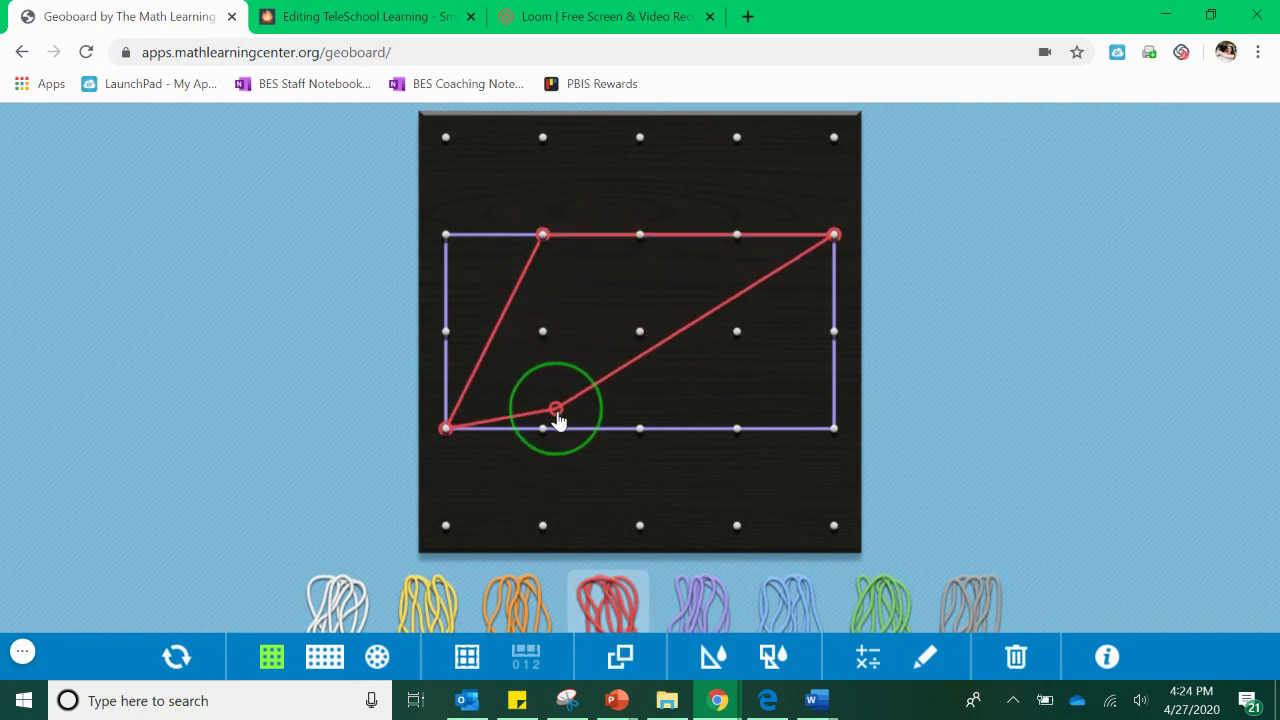
pyautogui.click(447, 428)
pyautogui.moveTo(449, 430); pyautogui.dragTo(543, 428)
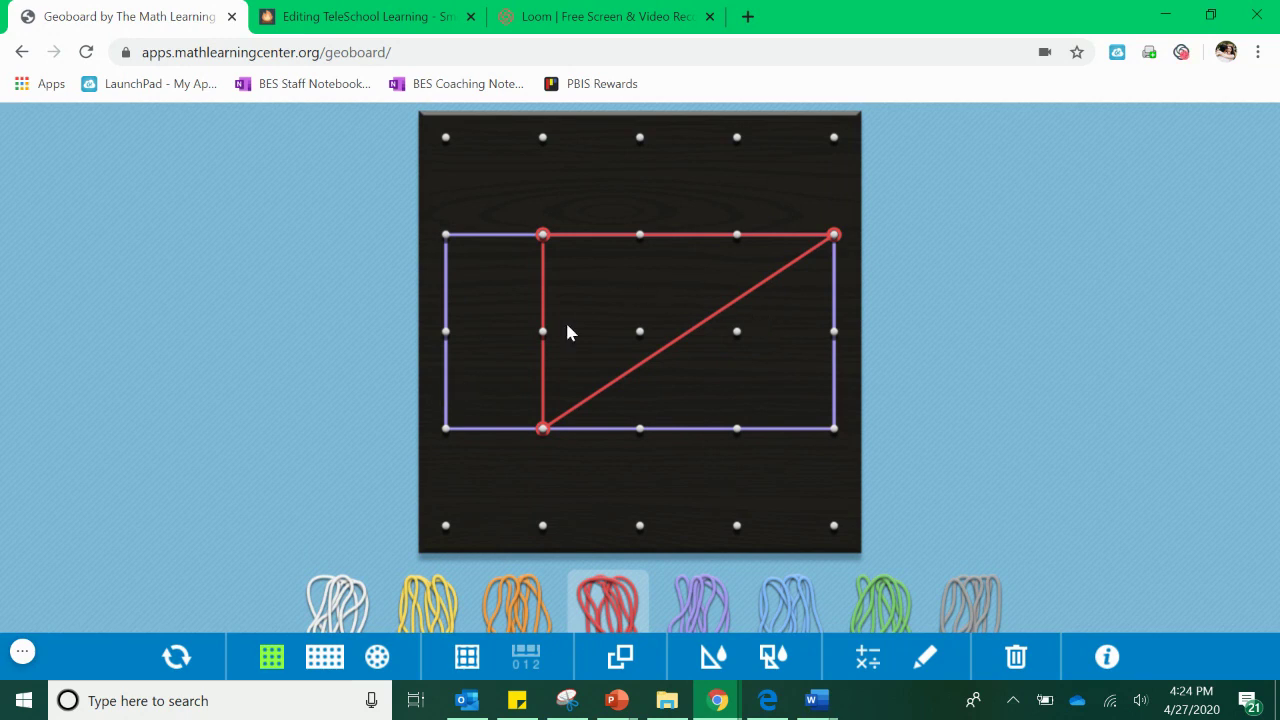
pyautogui.moveTo(836, 236); pyautogui.dragTo(539, 252)
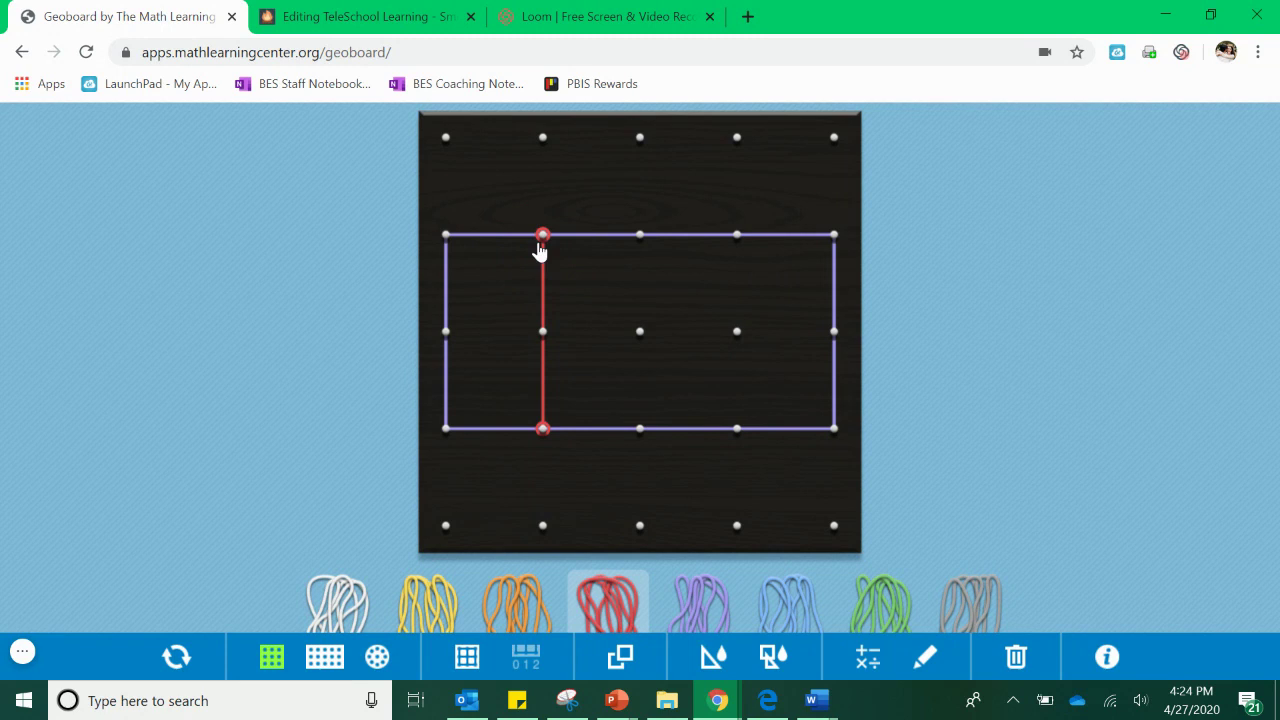
# Step: Add two more vertical red bands at the third and fourth peg columns
pyautogui.moveTo(623, 556); pyautogui.dragTo(645, 266)
pyautogui.moveTo(643, 336); pyautogui.dragTo(642, 432)
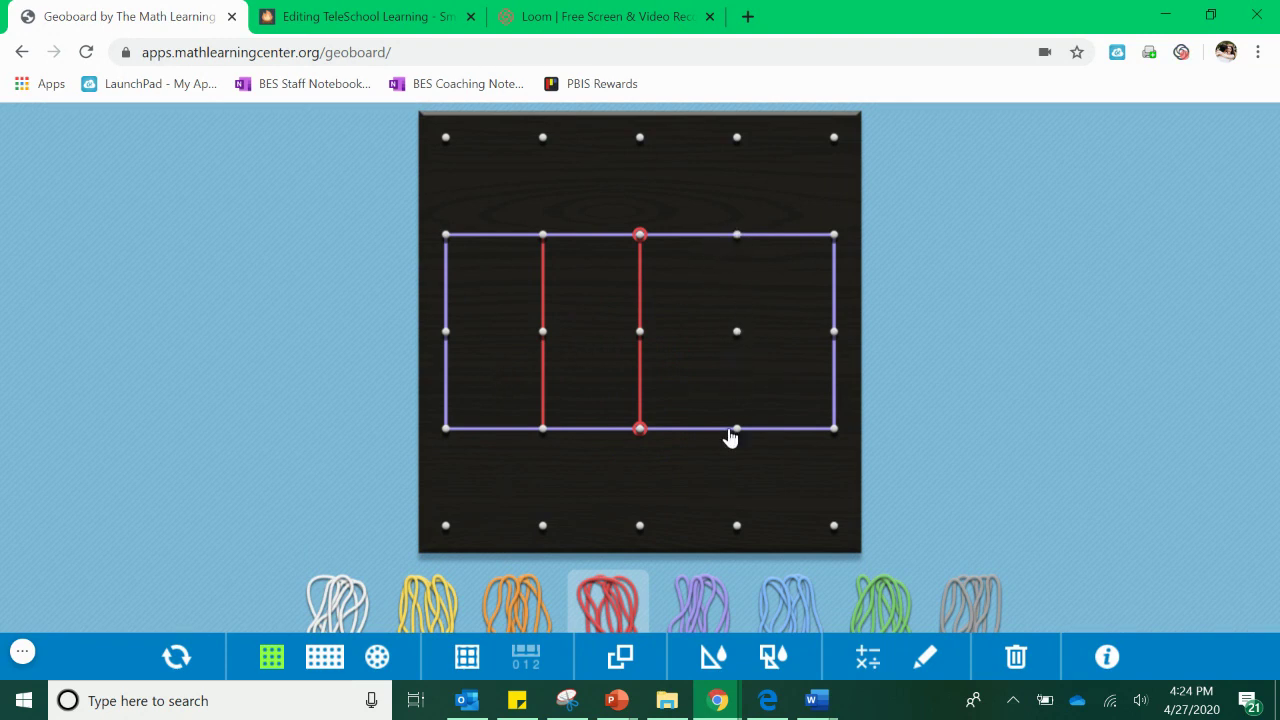
pyautogui.moveTo(620, 600); pyautogui.dragTo(737, 249)
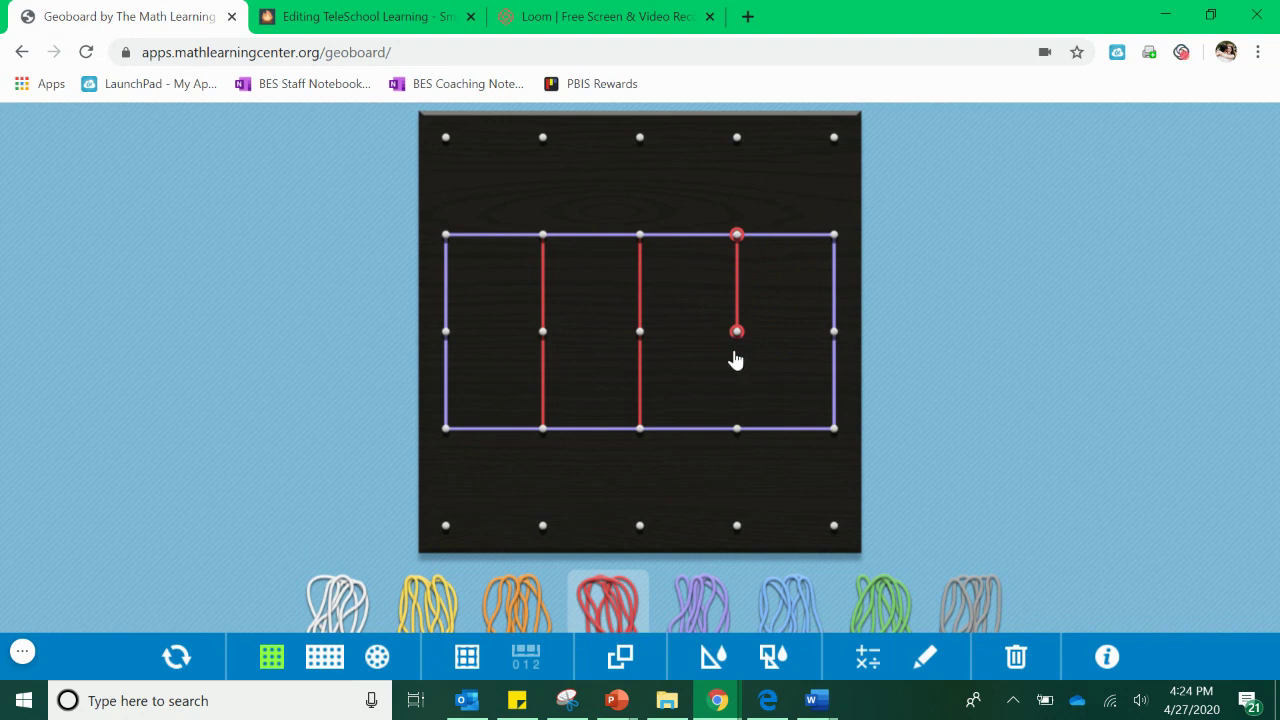
pyautogui.moveTo(737, 357); pyautogui.dragTo(737, 443)
# Step: Add a text label reading 1/4 to the geoboard
pyautogui.click(868, 656)
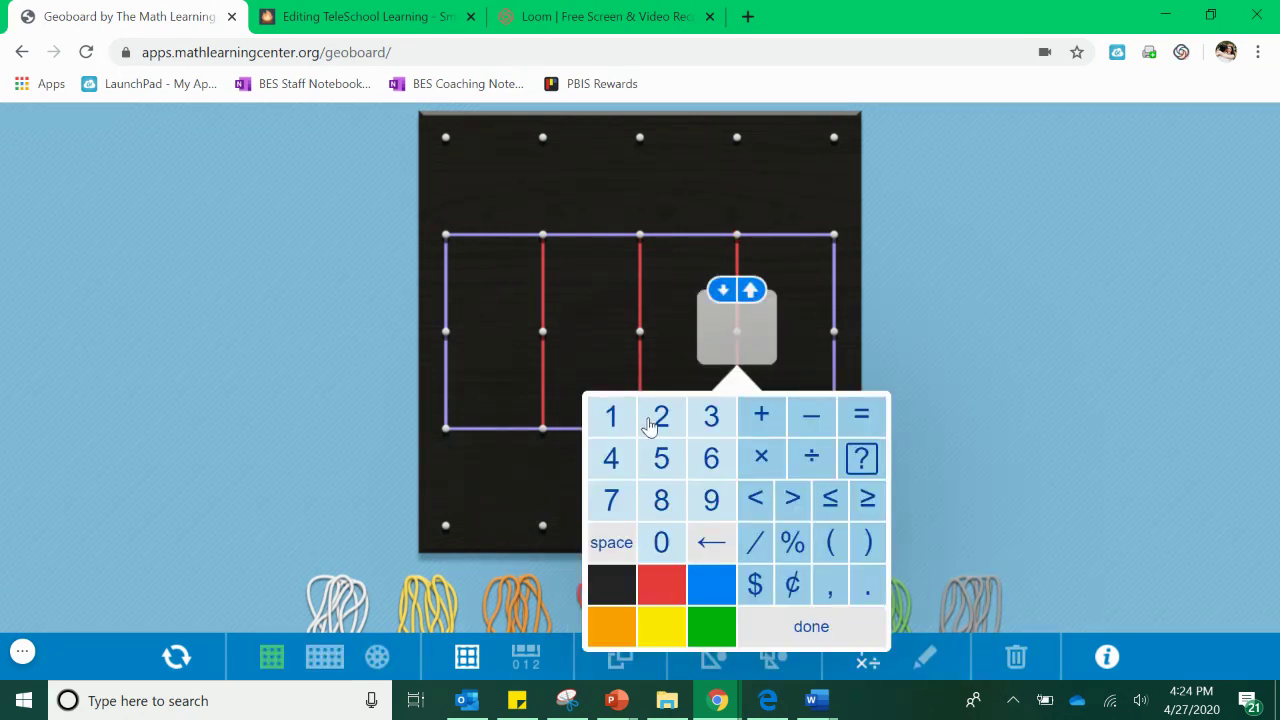
pyautogui.click(611, 416)
pyautogui.click(756, 545)
pyautogui.click(610, 460)
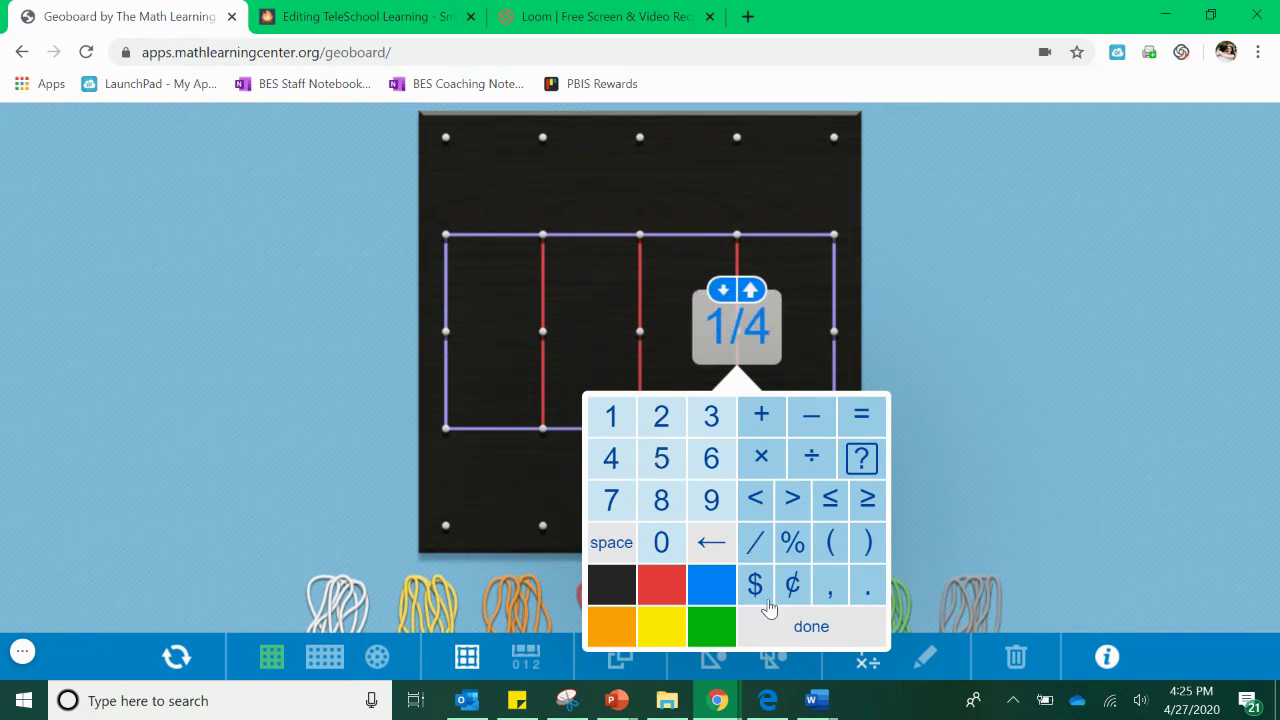
pyautogui.click(800, 630)
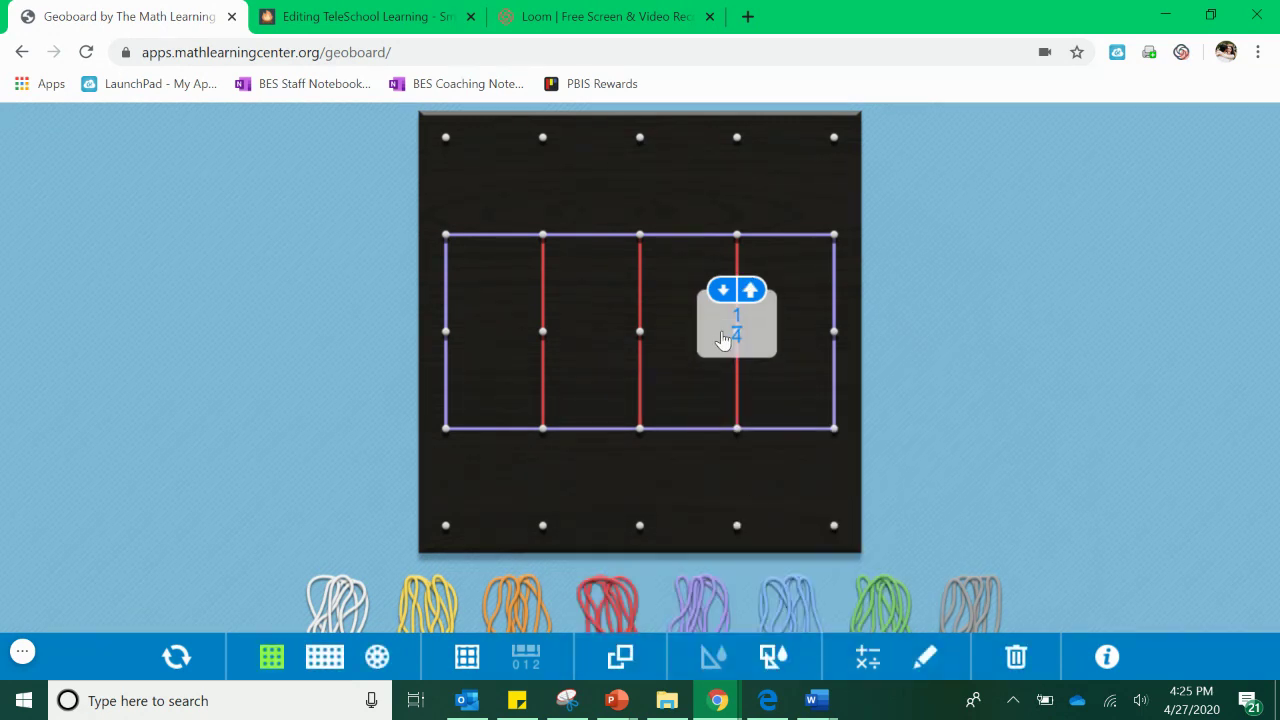
# Step: Place the 1/4 label in the rectangle's third column, then switch to the Smore newsletter draft
pyautogui.moveTo(729, 334); pyautogui.dragTo(579, 340)
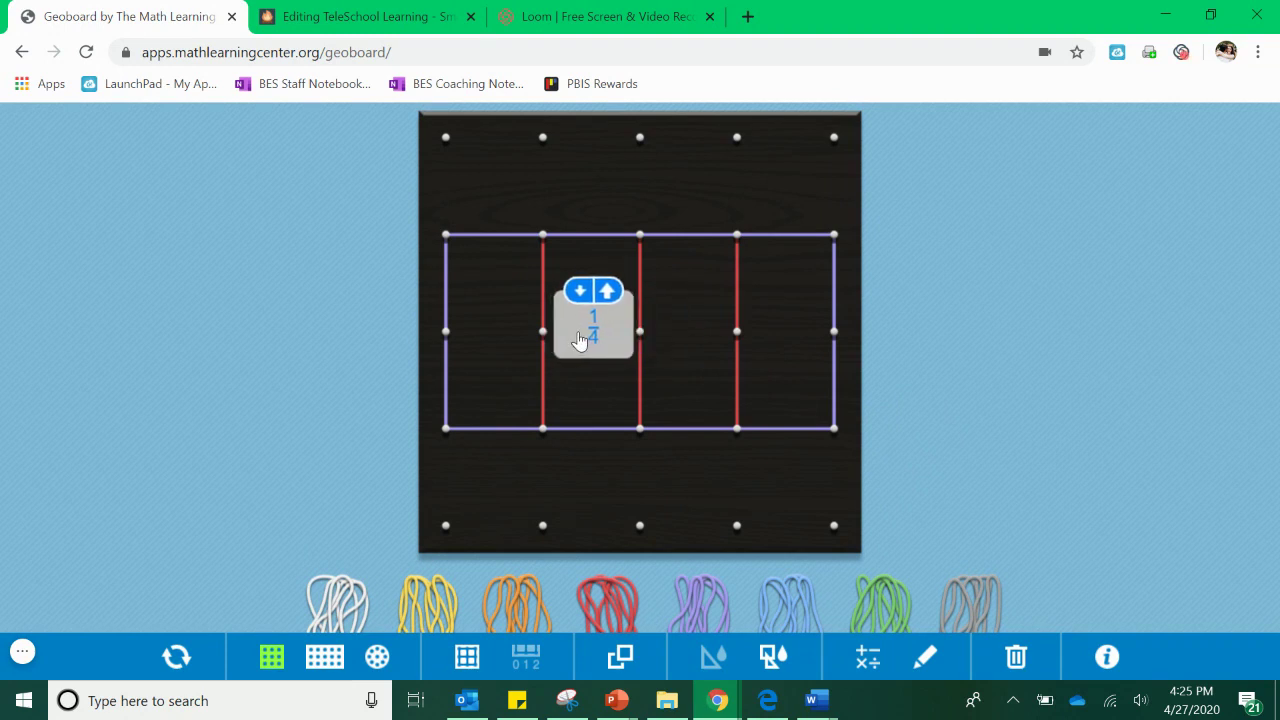
pyautogui.moveTo(579, 340); pyautogui.dragTo(677, 372)
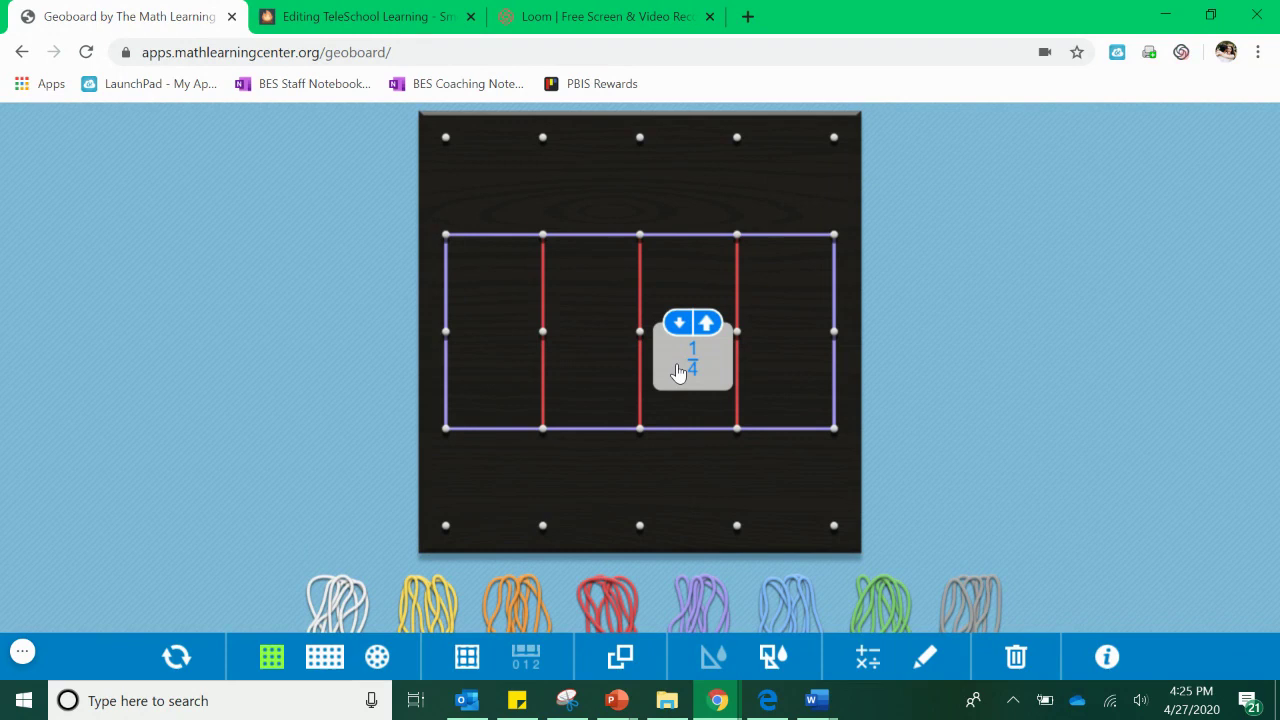
pyautogui.click(390, 12)
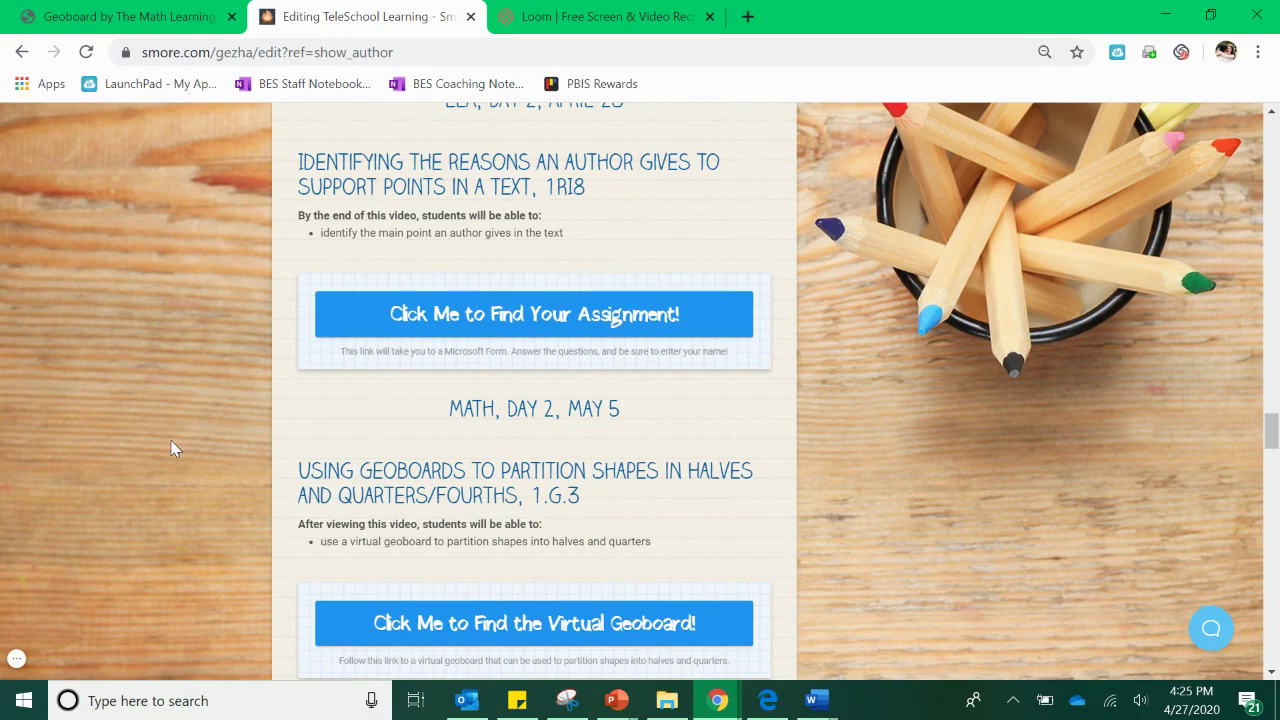
# Step: Review the Smore page's Math Day 1 and Day 2 geoboard sections, then return to Geoboard
pyautogui.scroll(10, 172, 448)
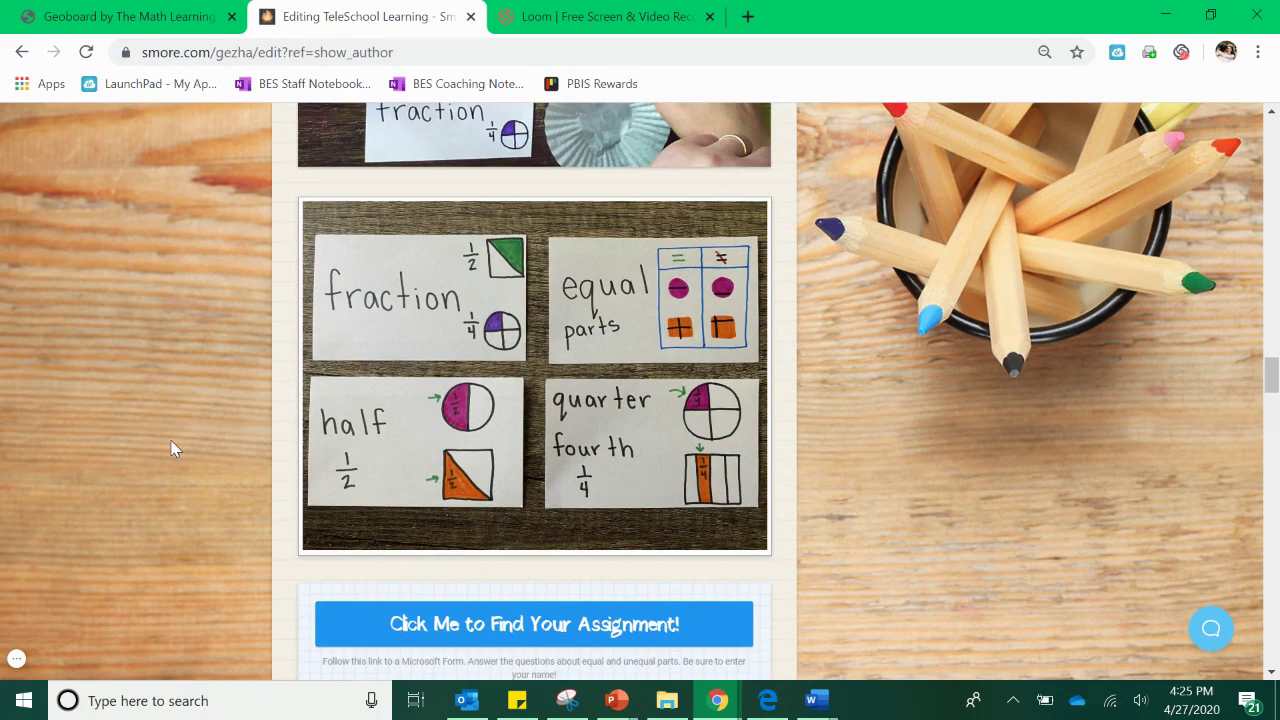
pyautogui.scroll(4, 179, 392)
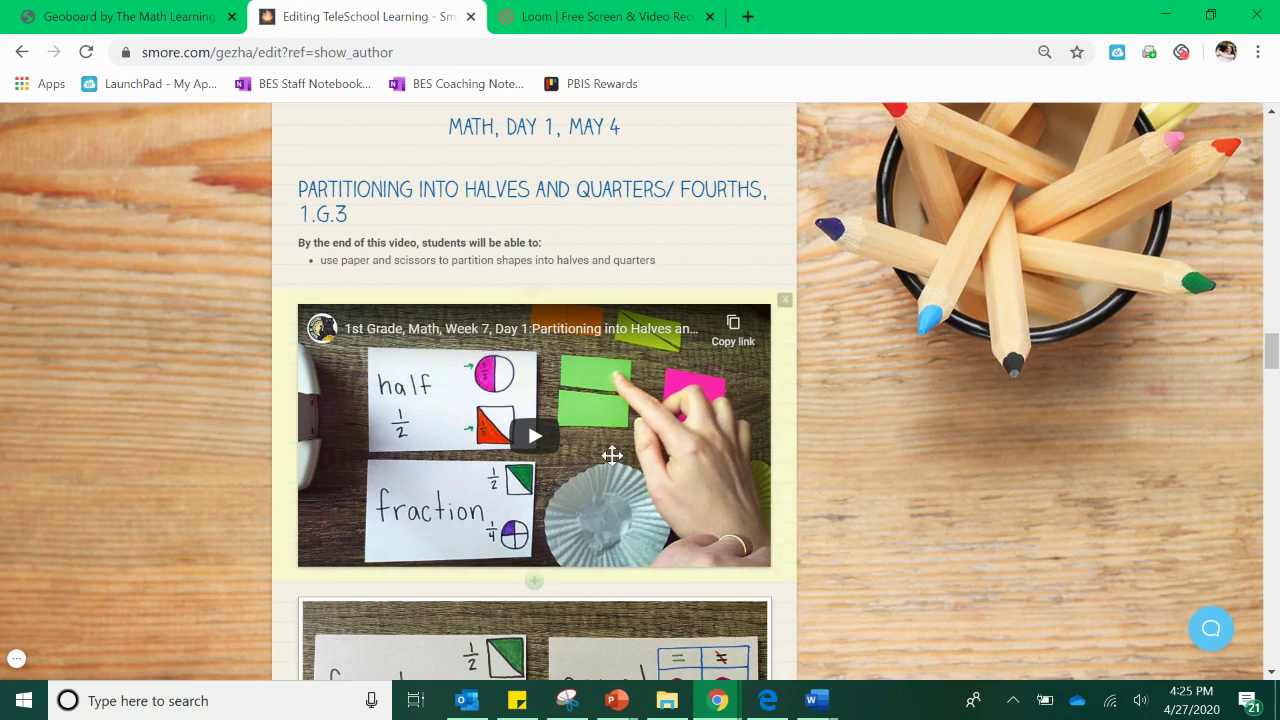
pyautogui.scroll(-8, 179, 421)
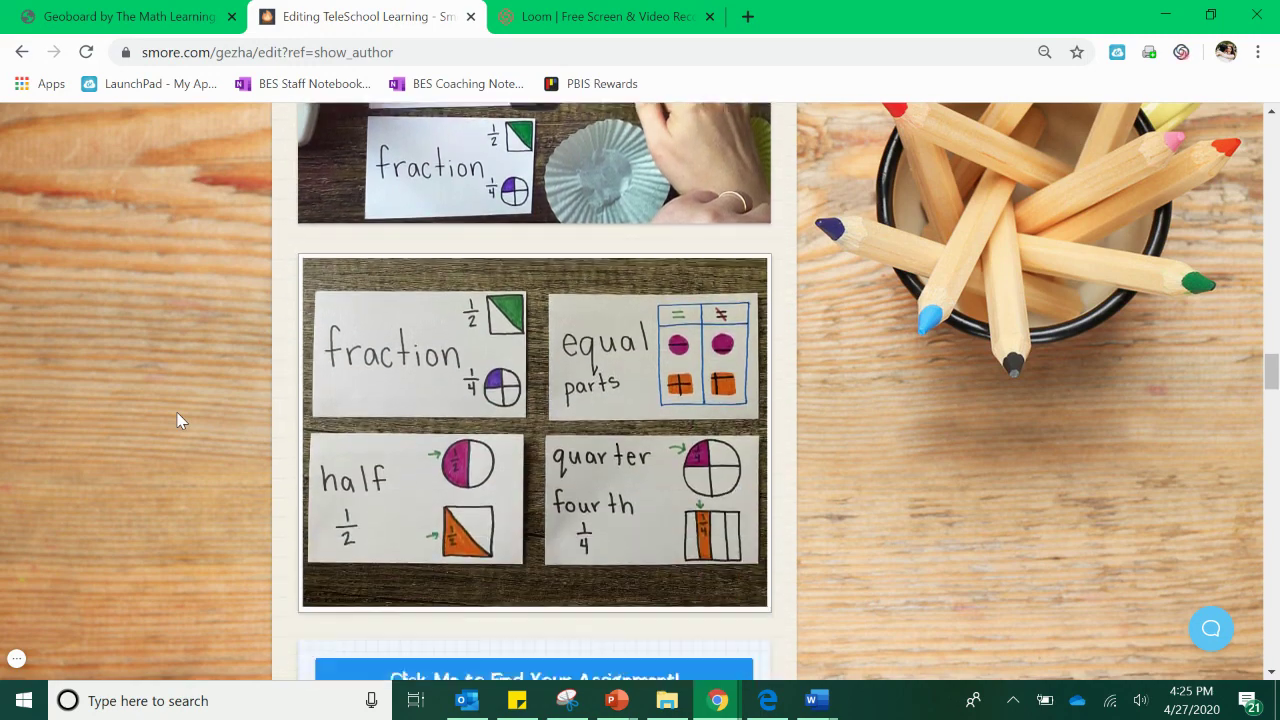
pyautogui.scroll(-10, 179, 421)
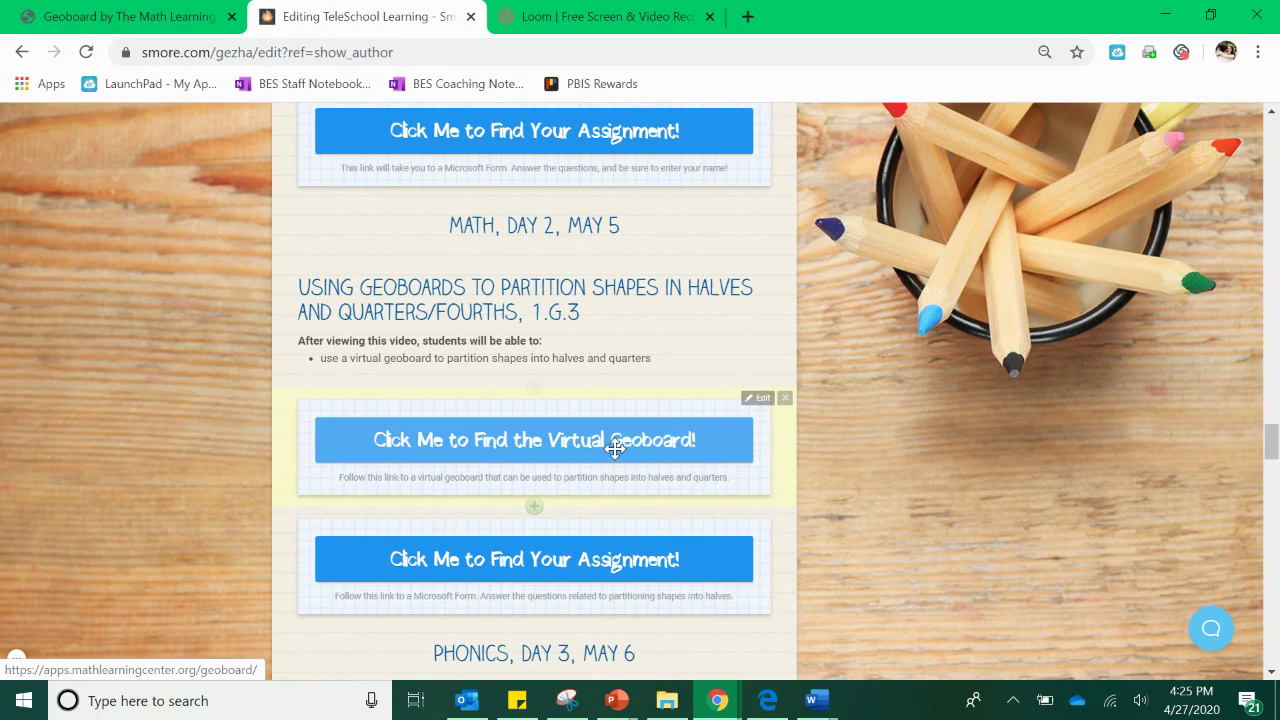
pyautogui.click(182, 26)
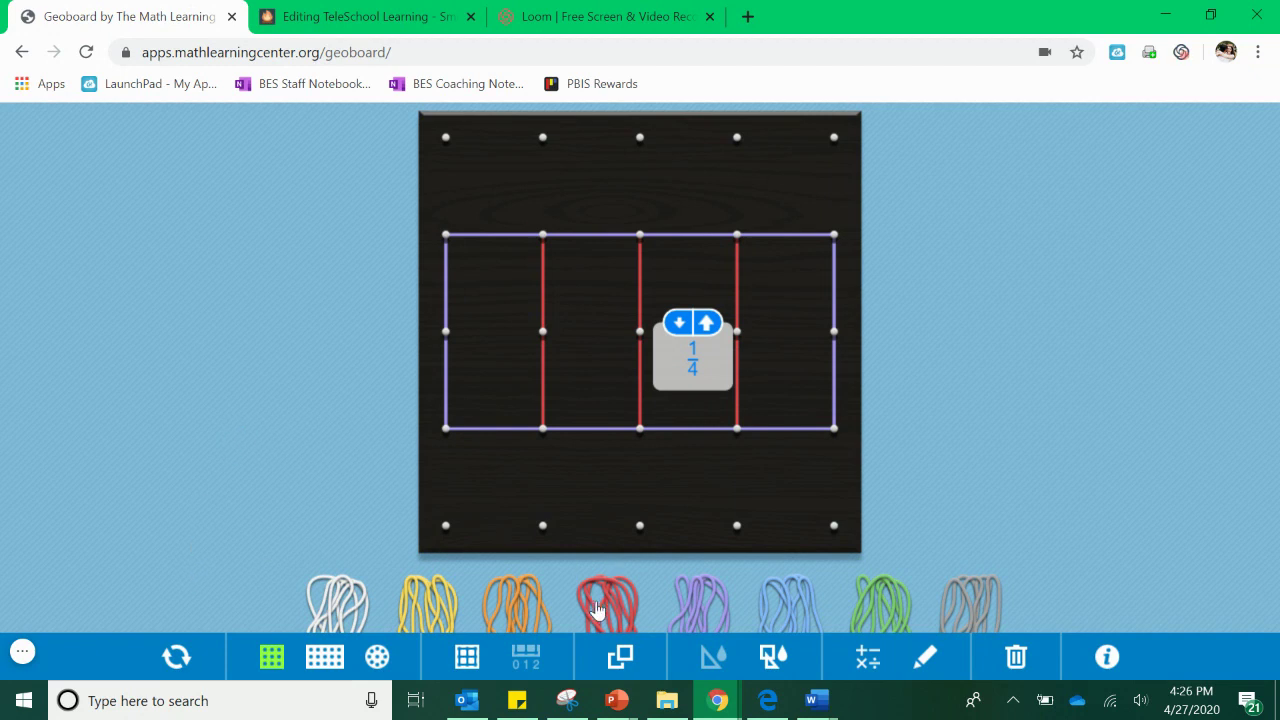
pyautogui.click(324, 657)
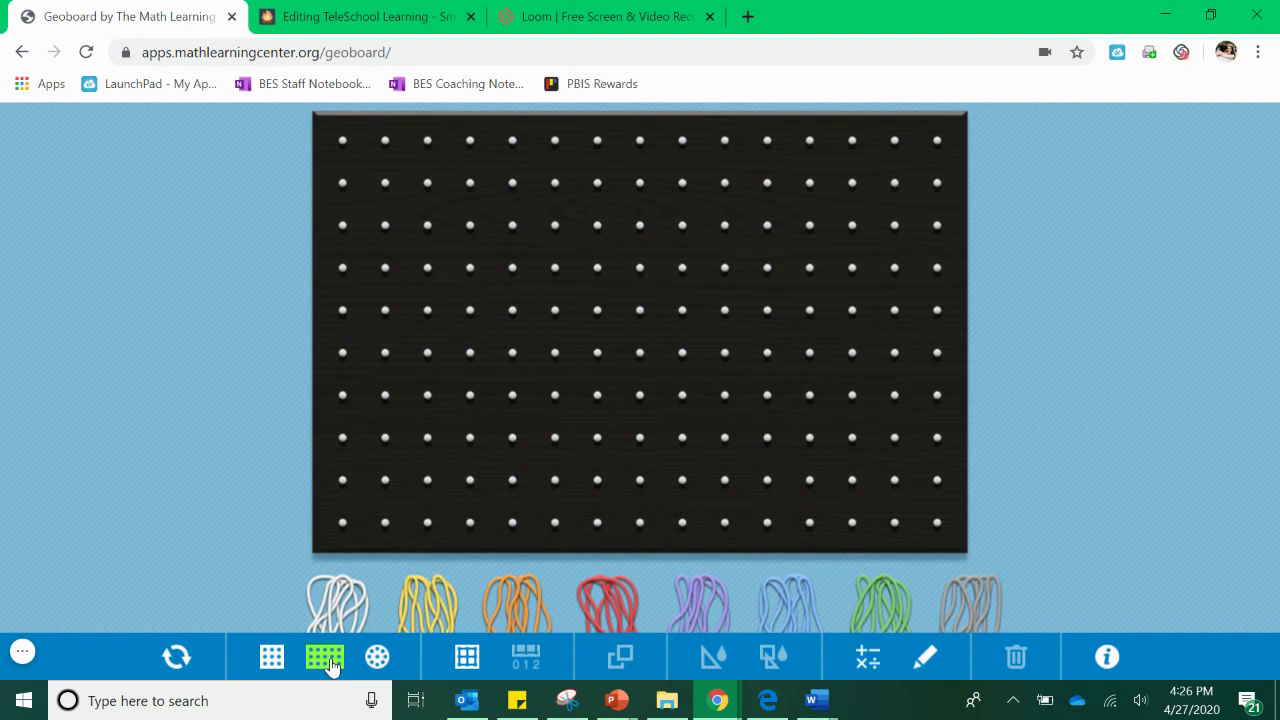
pyautogui.click(375, 664)
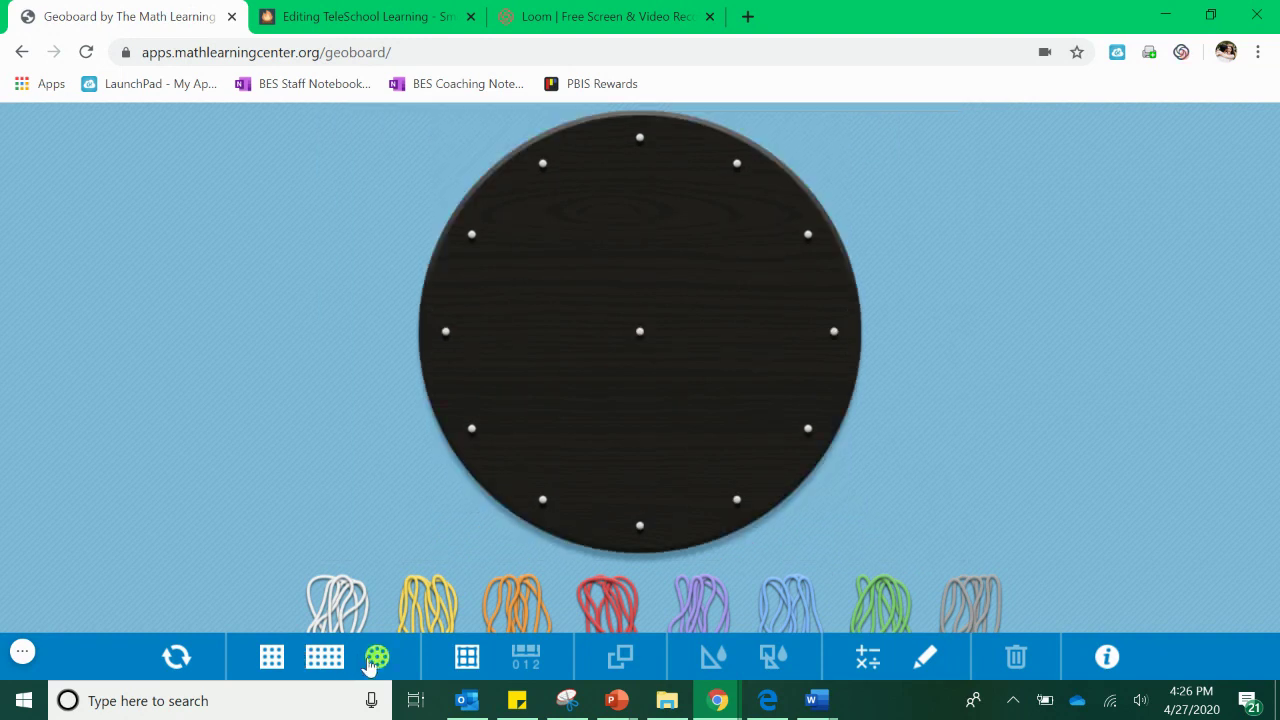
pyautogui.click(268, 664)
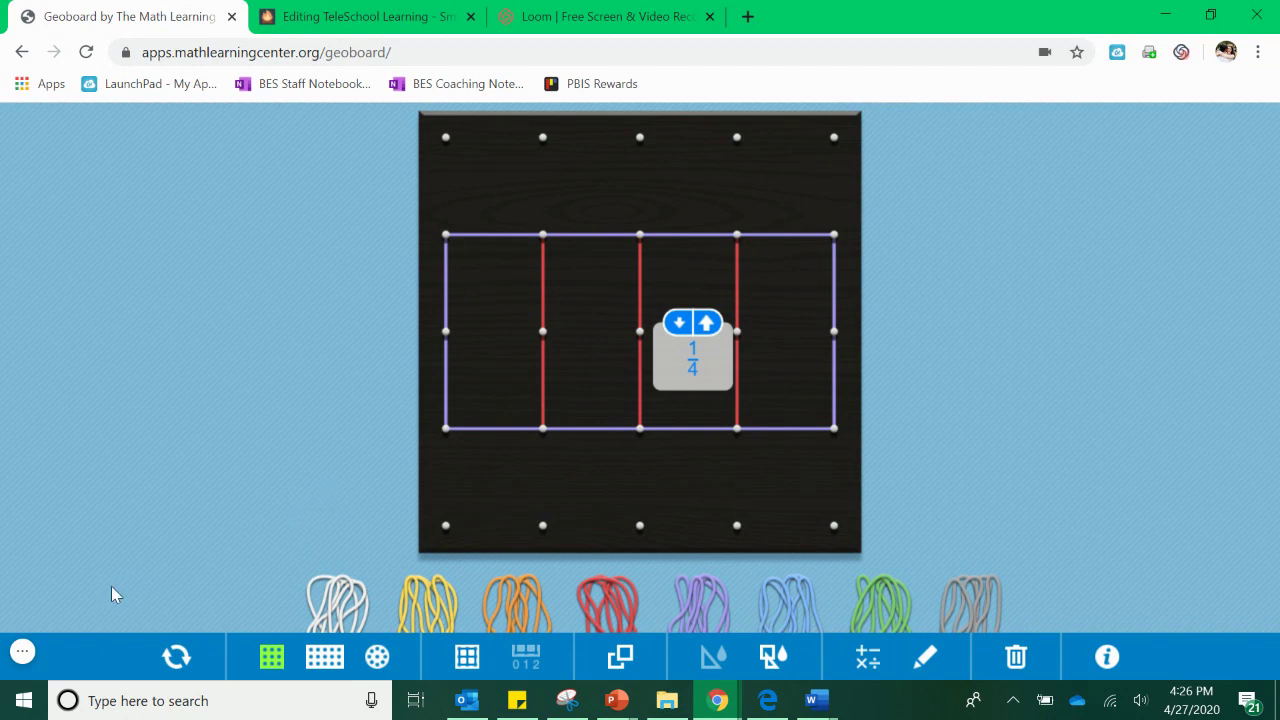
pyautogui.click(21, 652)
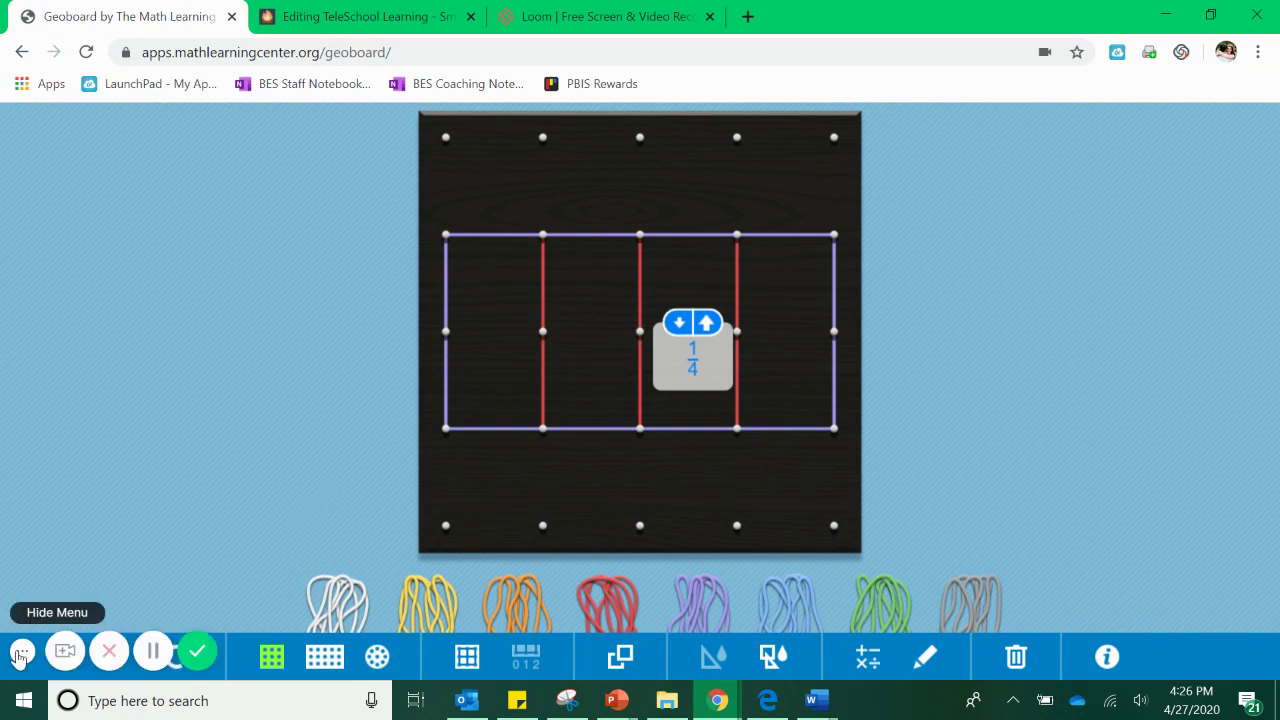